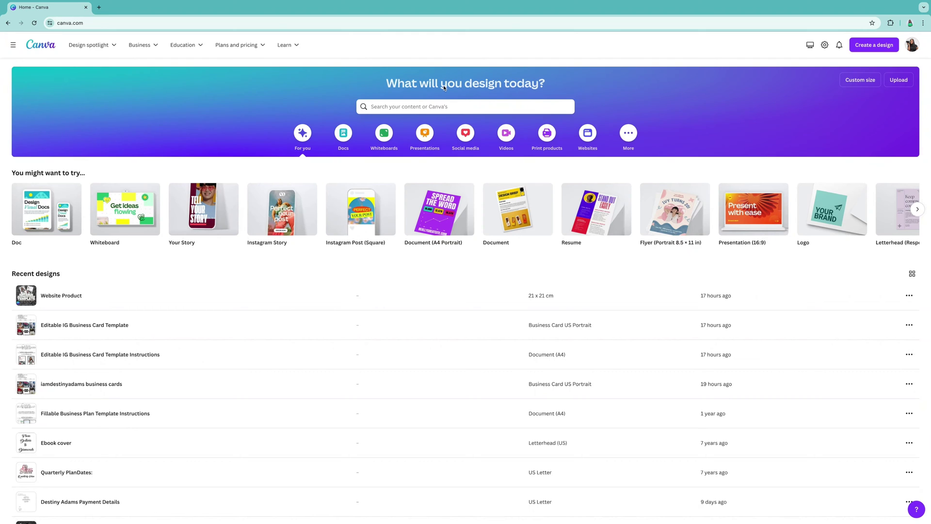
Search Canva templates for 'Instagram feed mockup'.
left_click(515, 106)
type("Instag")
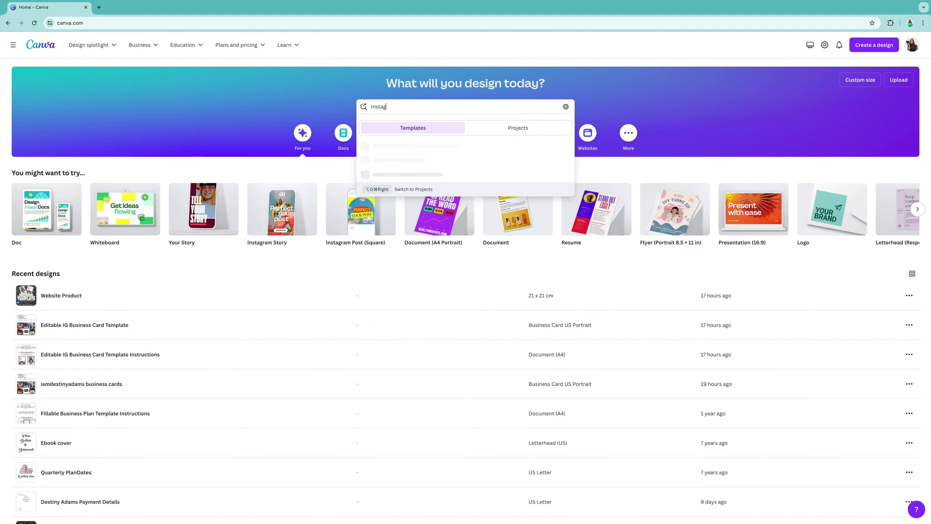
type("ram ")
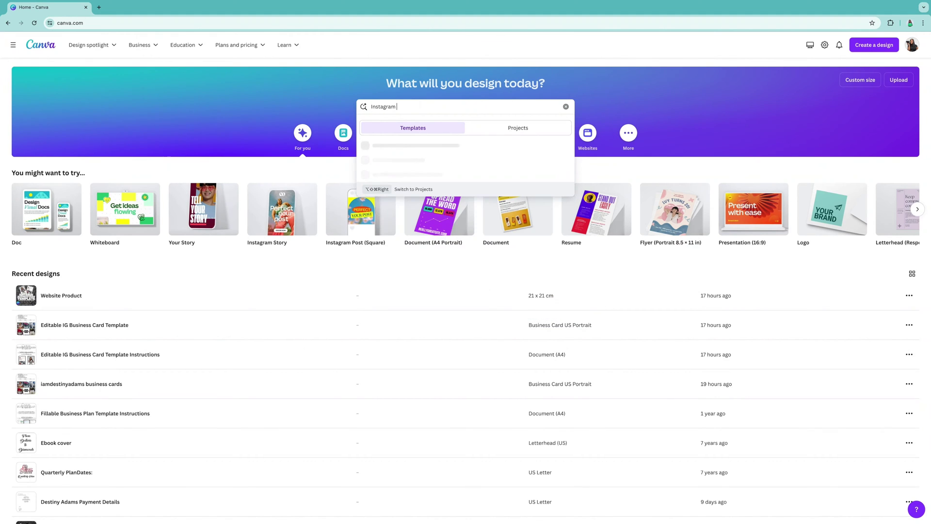
type("feed mockup")
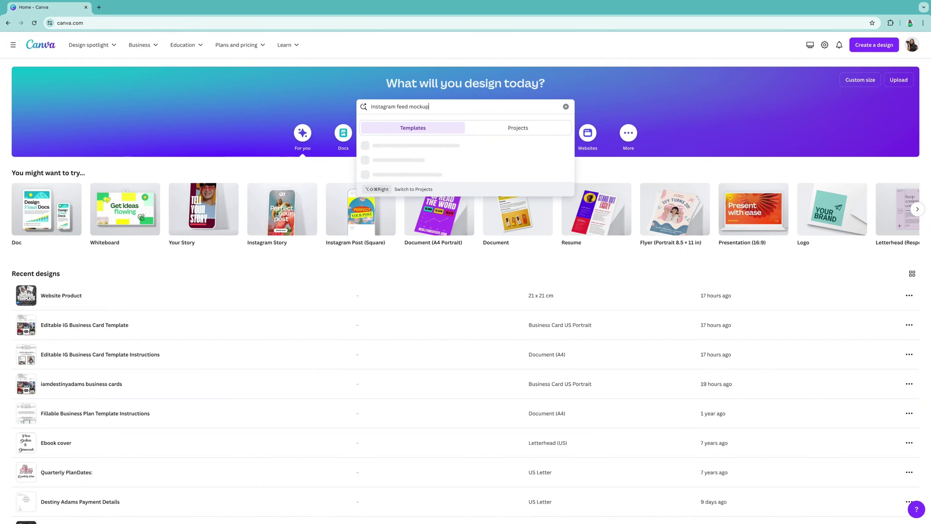
key("Return")
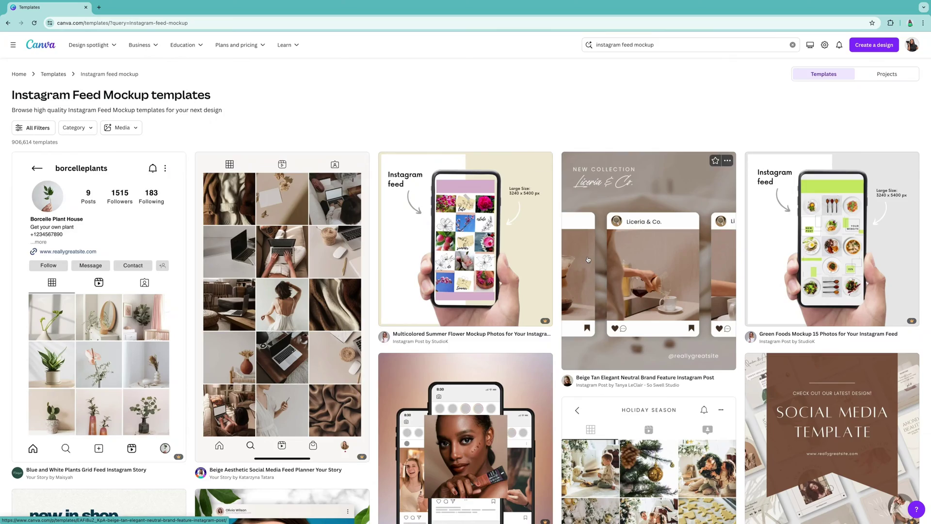
scroll(587, 259, "down", 12)
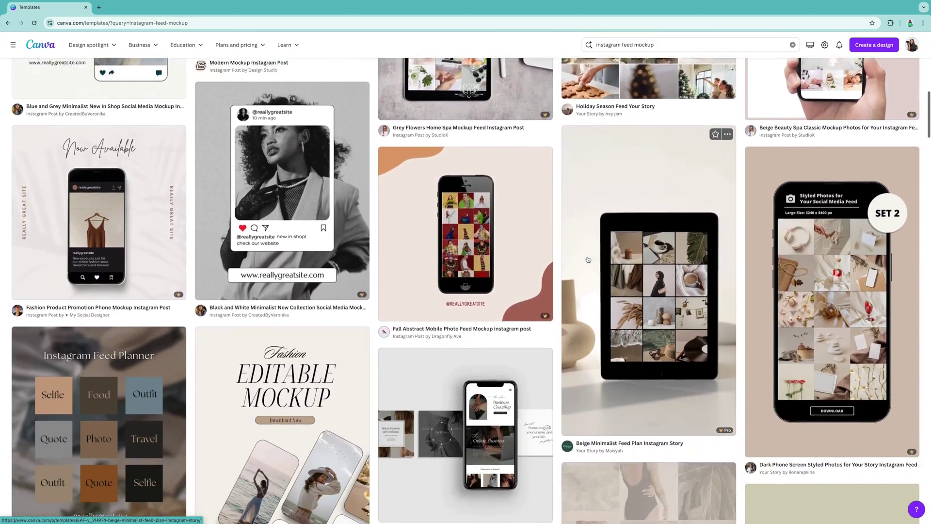
scroll(588, 259, "down", 14)
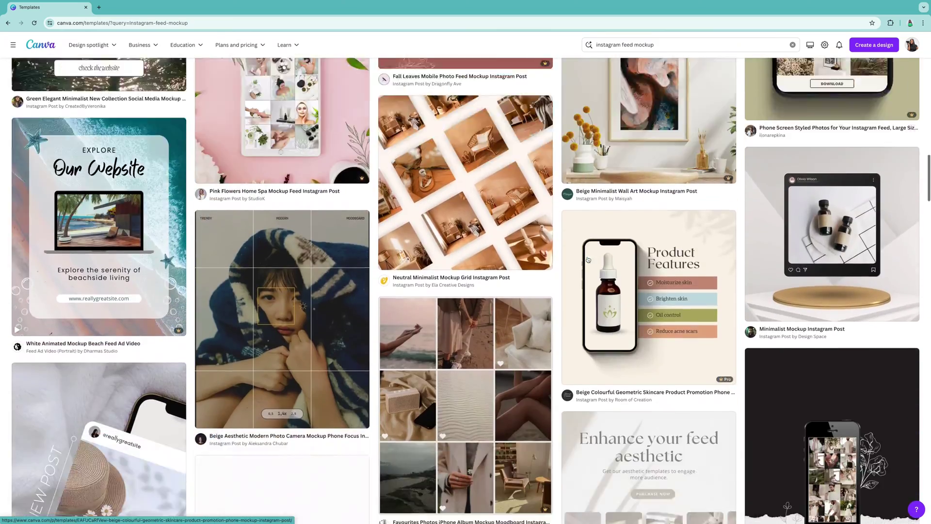
scroll(588, 260, "down", 10)
scroll(588, 259, "up", 15)
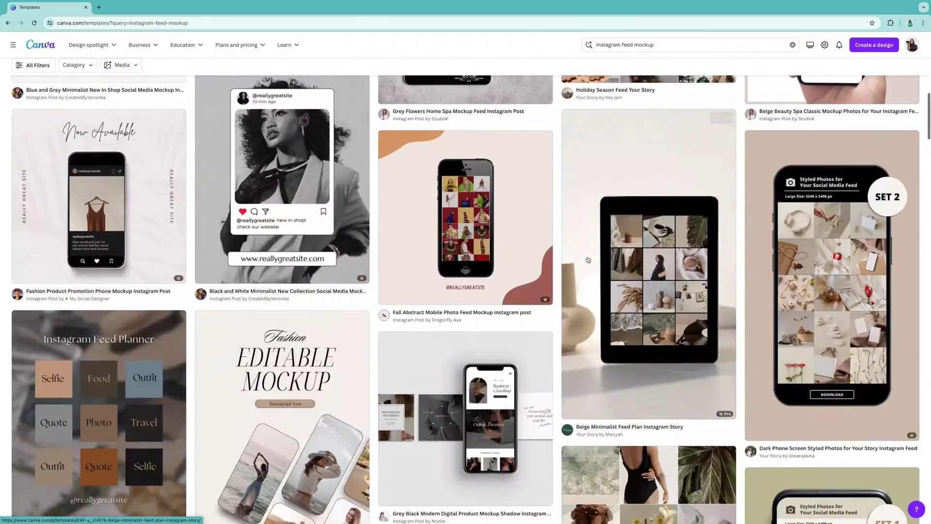
scroll(587, 259, "up", 10)
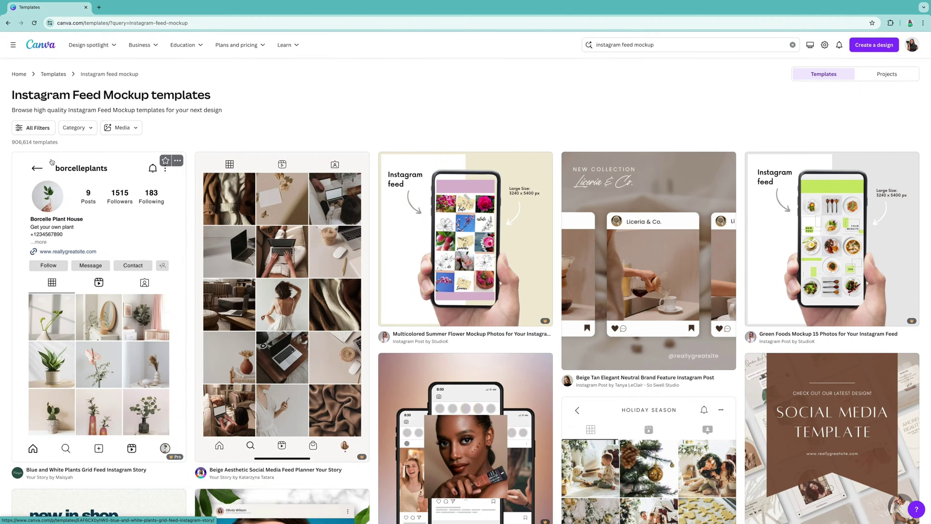
Preview the Blue and White Plants Grid Feed template and browse its similar templates.
left_click(123, 175)
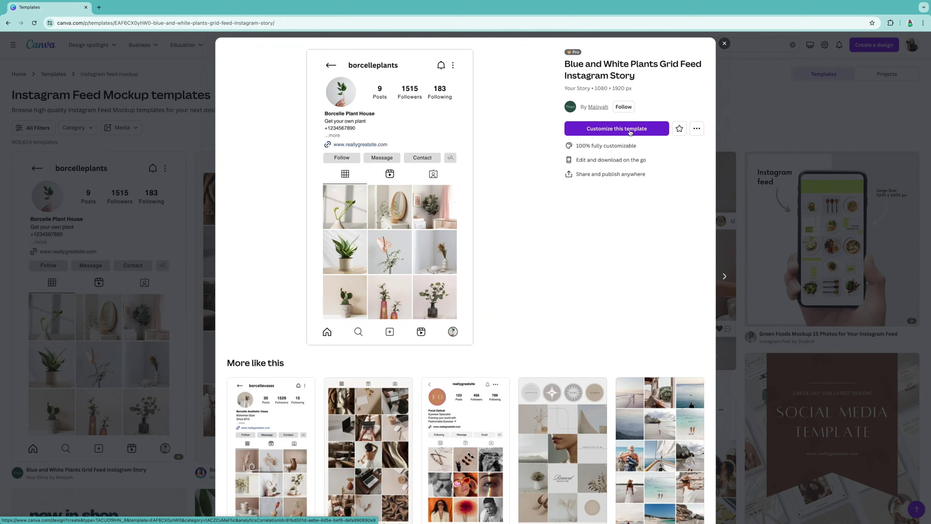
scroll(582, 291, "down", 5)
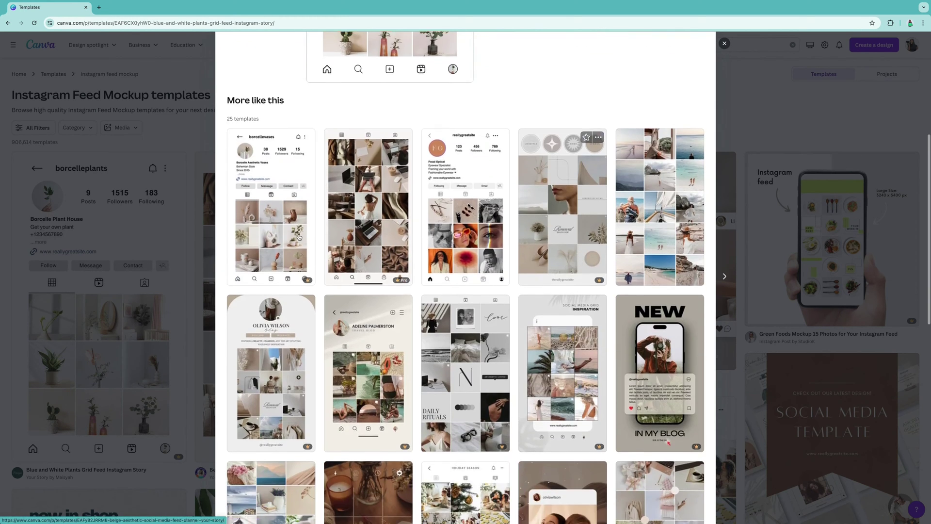
scroll(613, 229, "down", 10)
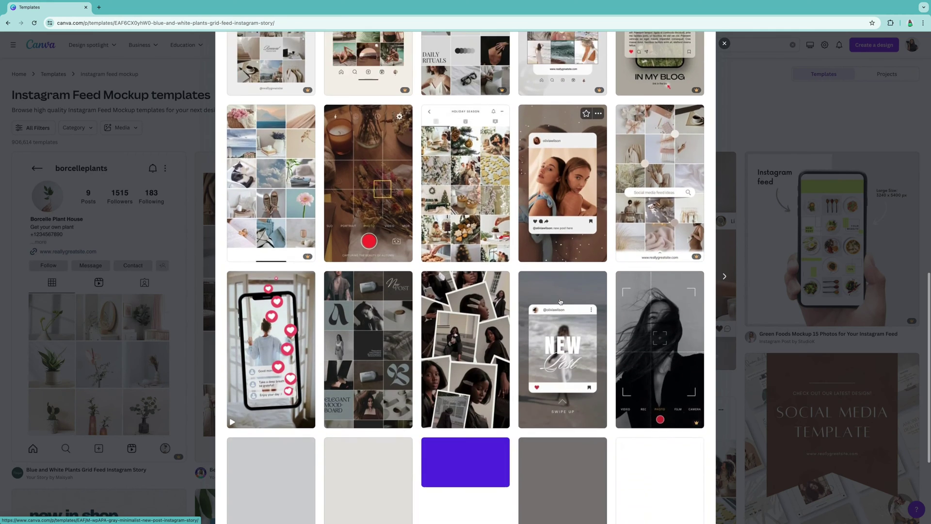
scroll(560, 301, "up", 15)
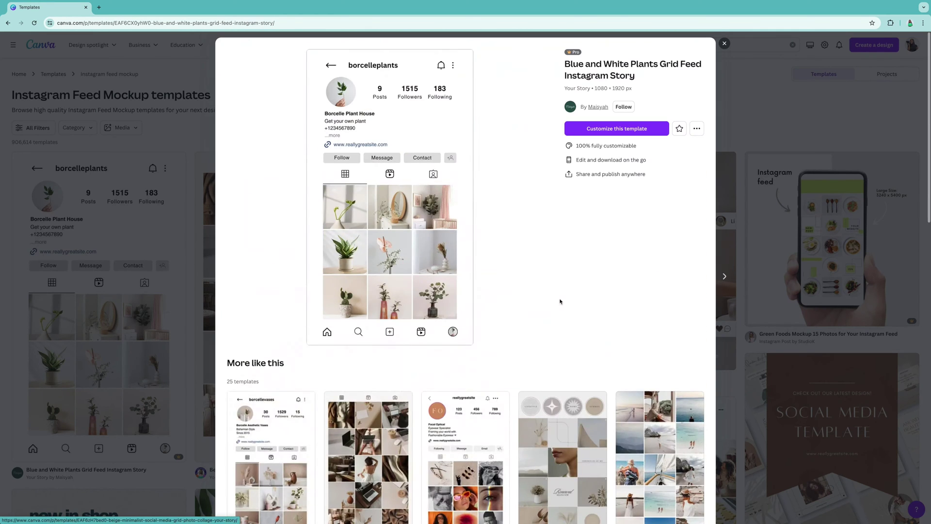
Customize the Blue and White Plants template as a new design and show the Resize & Magic Switch options.
left_click(628, 129)
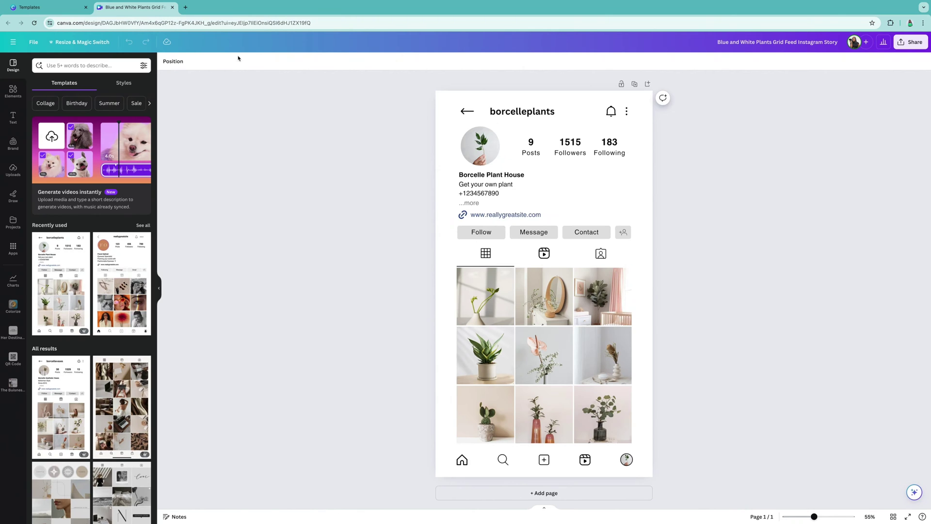
left_click(89, 45)
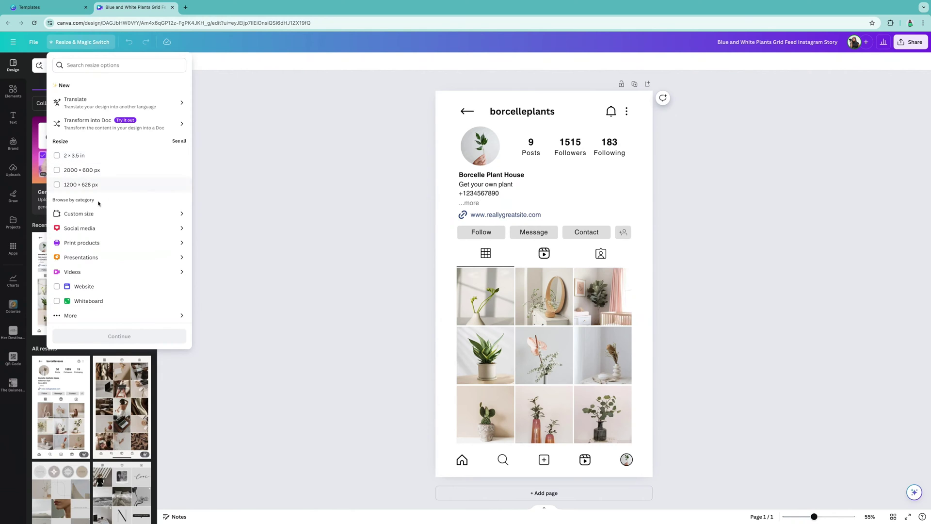
Resize the design itself, not a copy, to a custom 2 in wide by 3.5 in tall.
left_click(82, 214)
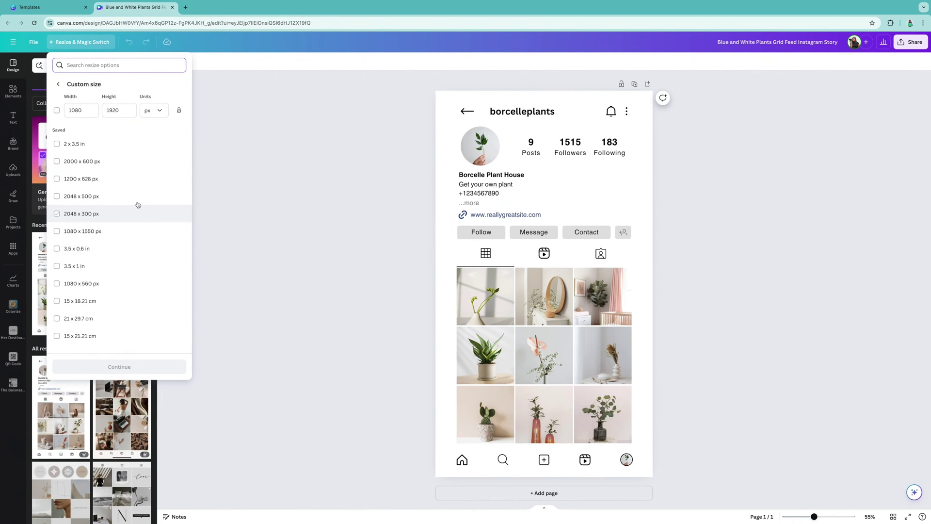
left_click(155, 113)
left_click(160, 146)
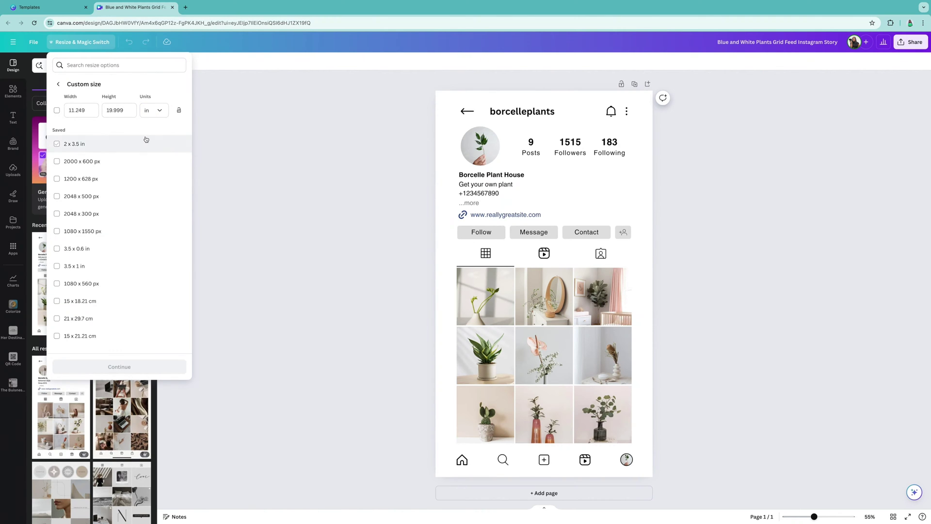
left_click(115, 110)
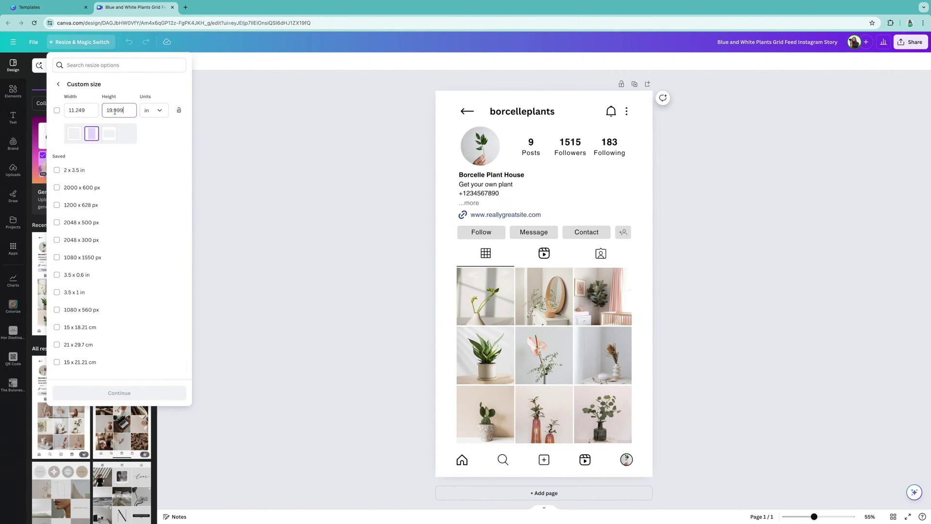
double_click(107, 111)
type("3.5")
left_click(65, 111)
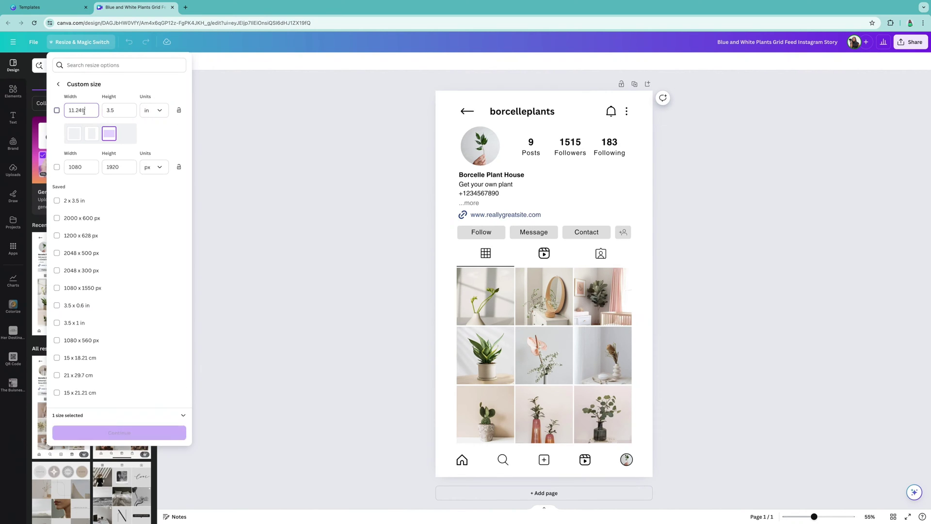
type("2")
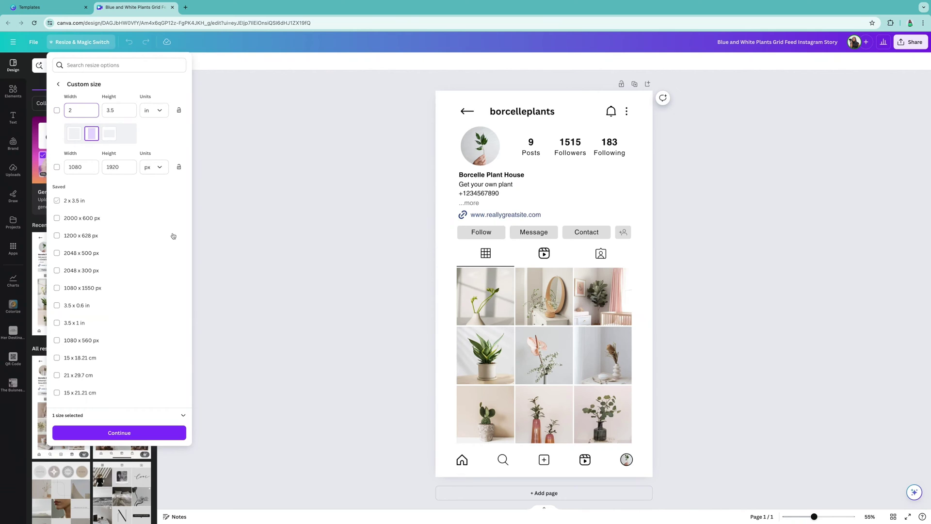
left_click(119, 433)
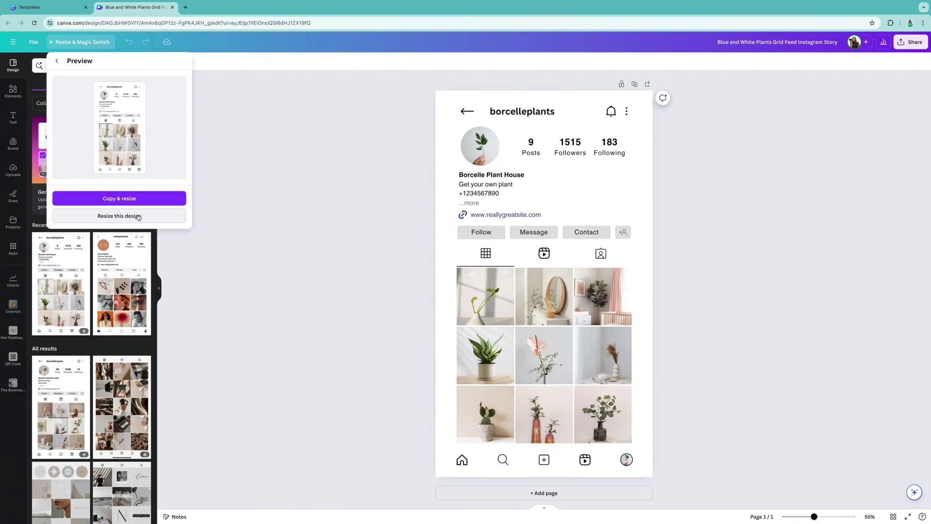
left_click(123, 218)
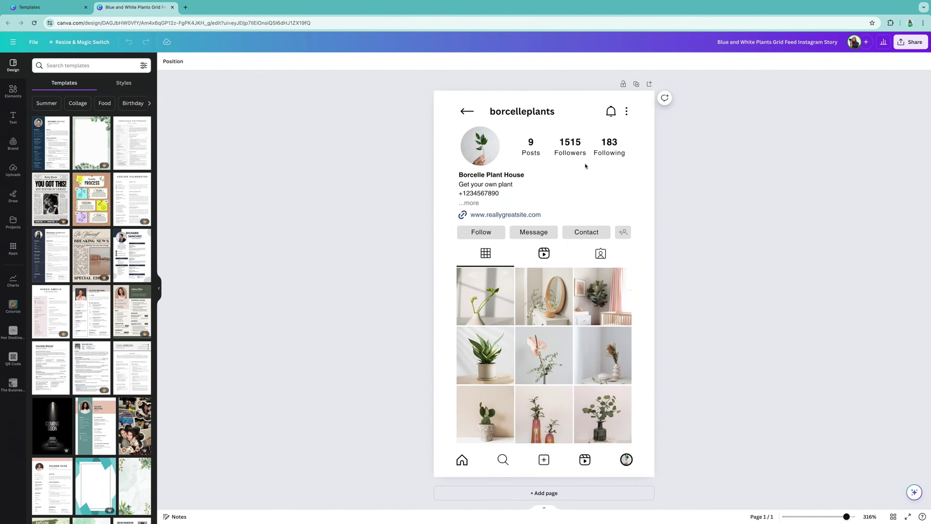
Replace the 'borcelleplants' handle at the top with the creator's own Instagram username.
left_click(539, 113)
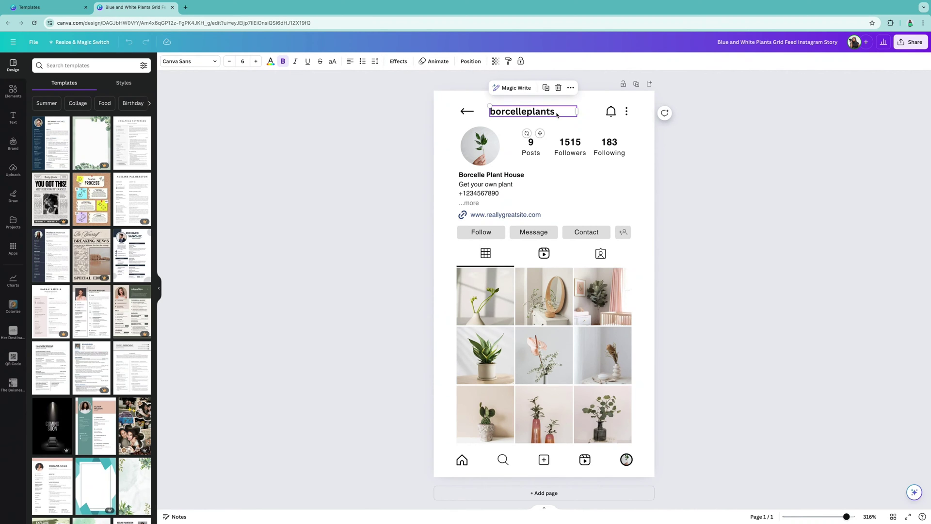
double_click(558, 113)
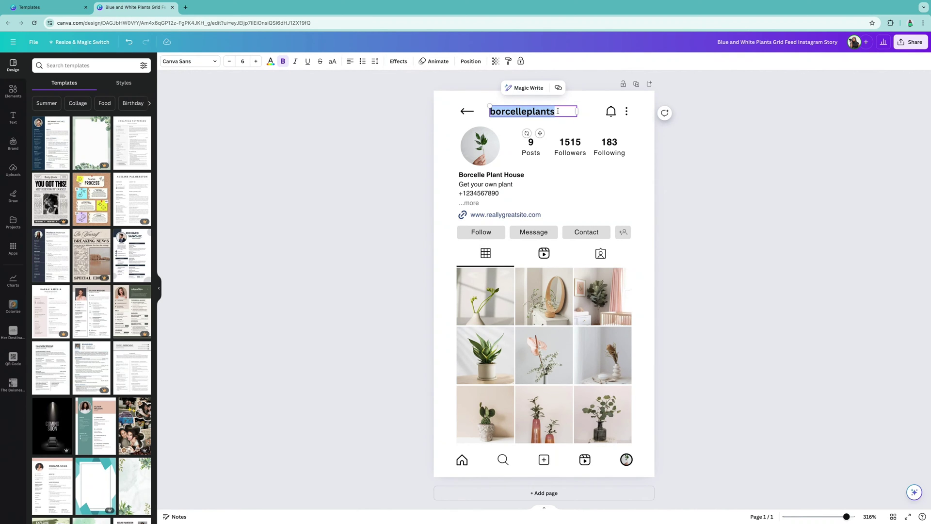
key("BackSpace")
type("iamdestin")
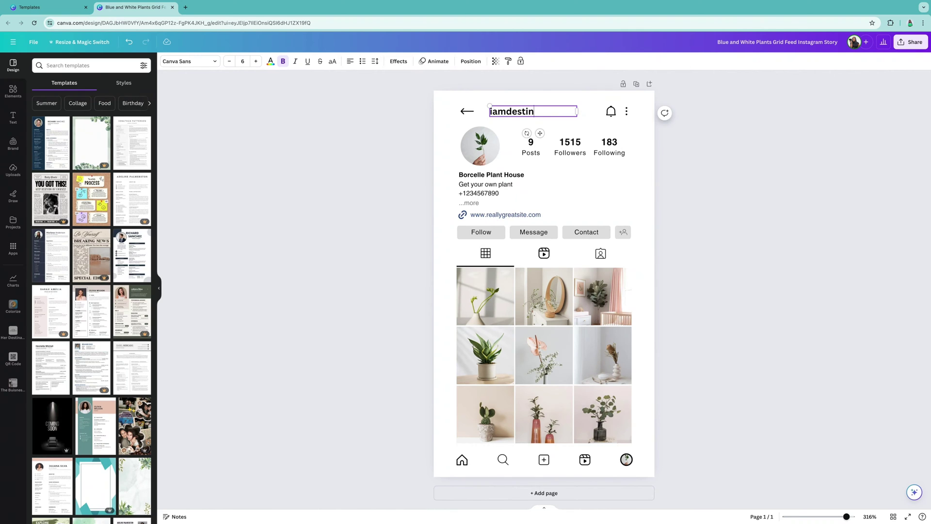
type("yadams")
Drop the uploaded portrait photo into the profile picture frame, replacing the plant image.
left_click(599, 202)
left_click(486, 154)
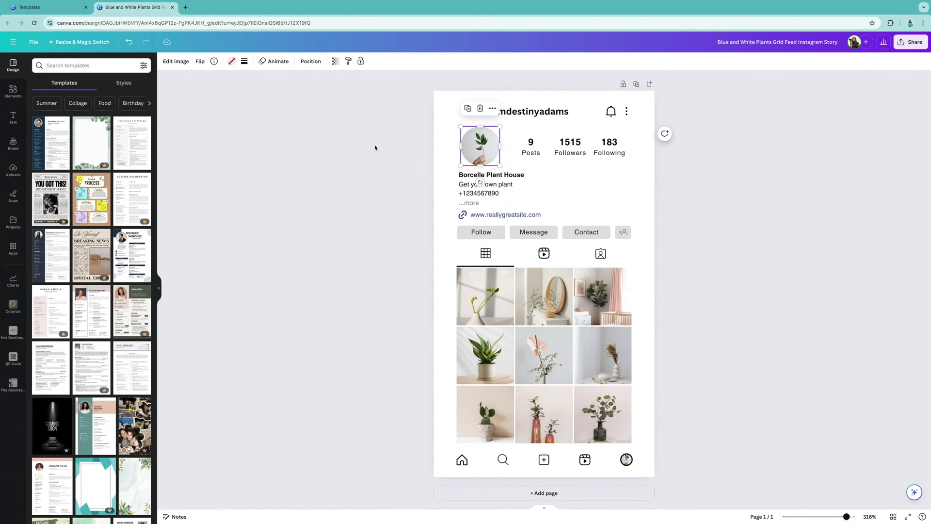
left_click_drag(479, 149, 478, 149)
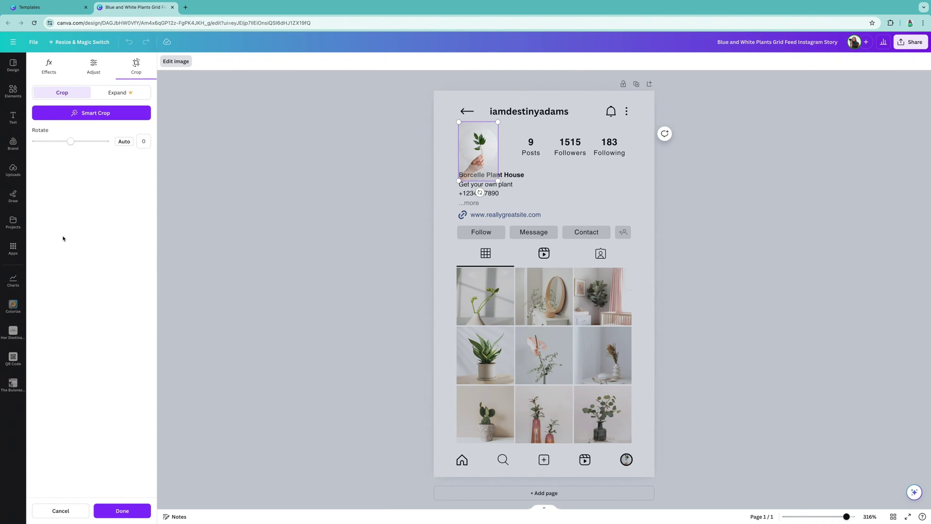
left_click(275, 148)
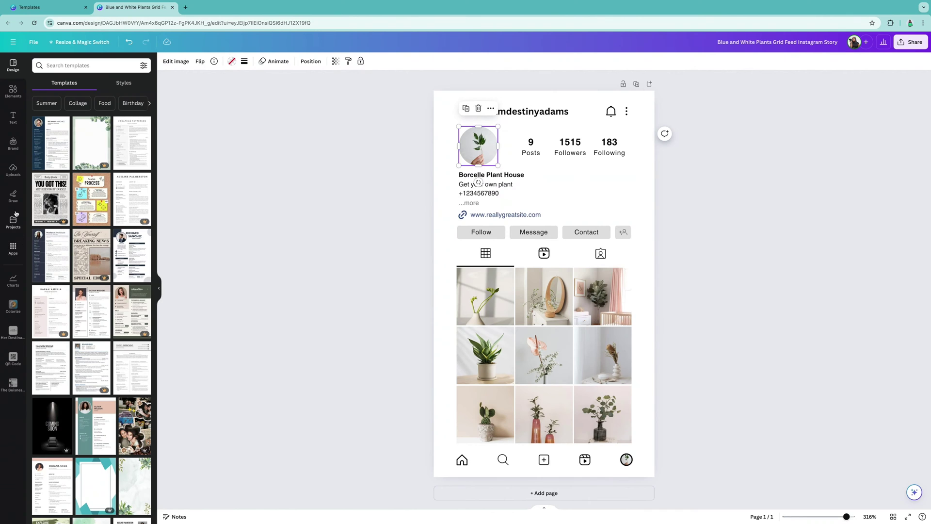
left_click(15, 171)
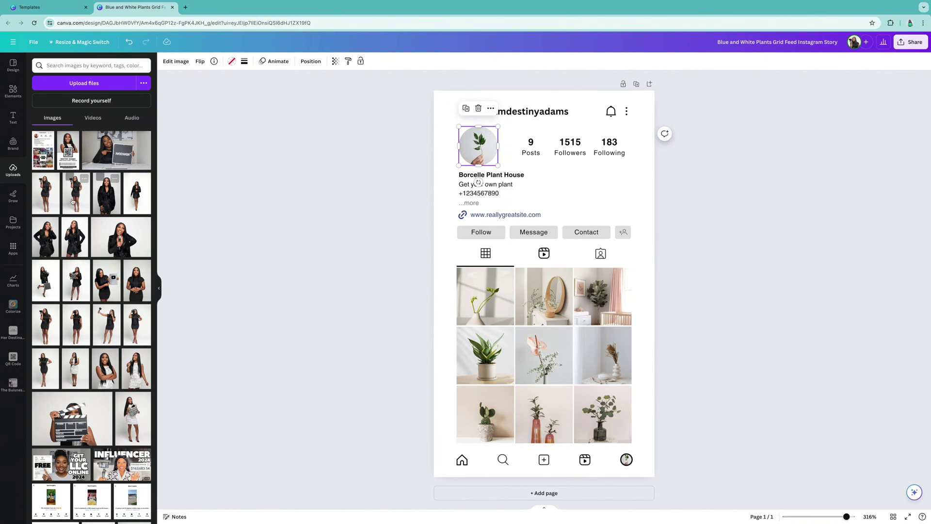
left_click_drag(123, 239, 479, 146)
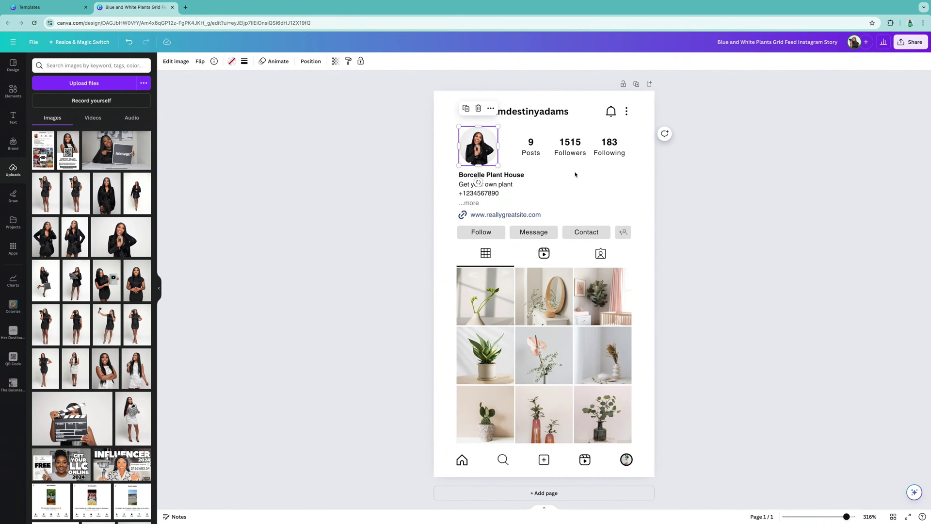
Start editing the 'Borcelle Plant House' display name text.
left_click(517, 174)
double_click(518, 175)
left_click(518, 175)
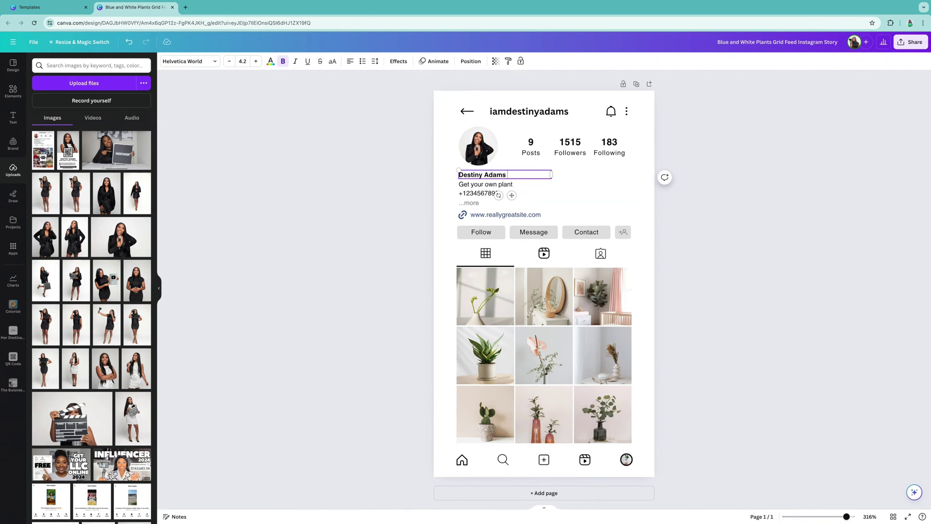
Append ' | Dallas Influencer' to the widened name line and change the bio to 'Exploring Unique In Dallas'.
type("| Dallas Influencer")
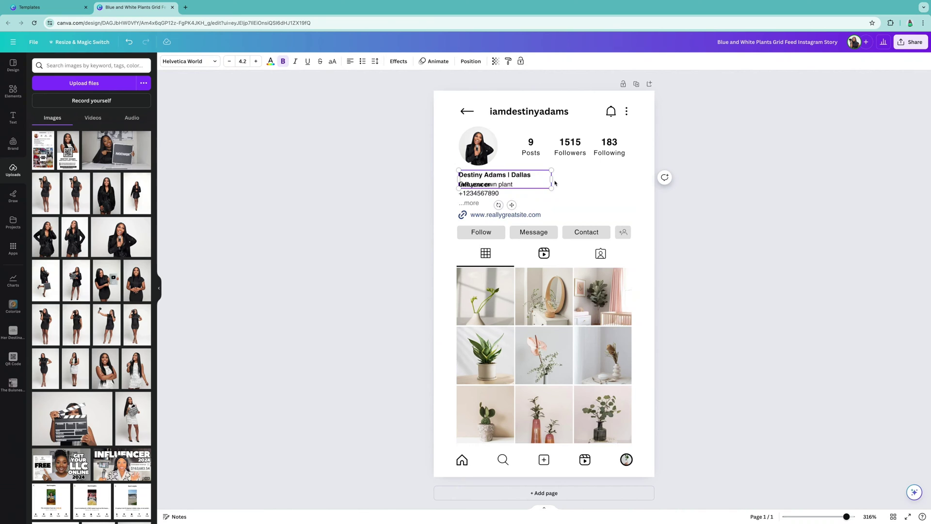
left_click_drag(555, 183, 569, 180)
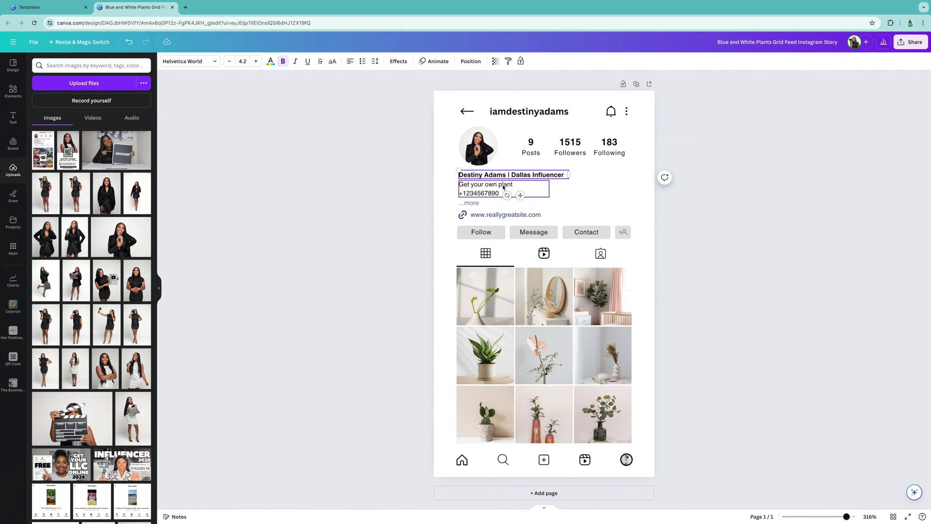
left_click(508, 185)
left_click(512, 185)
left_click(512, 185)
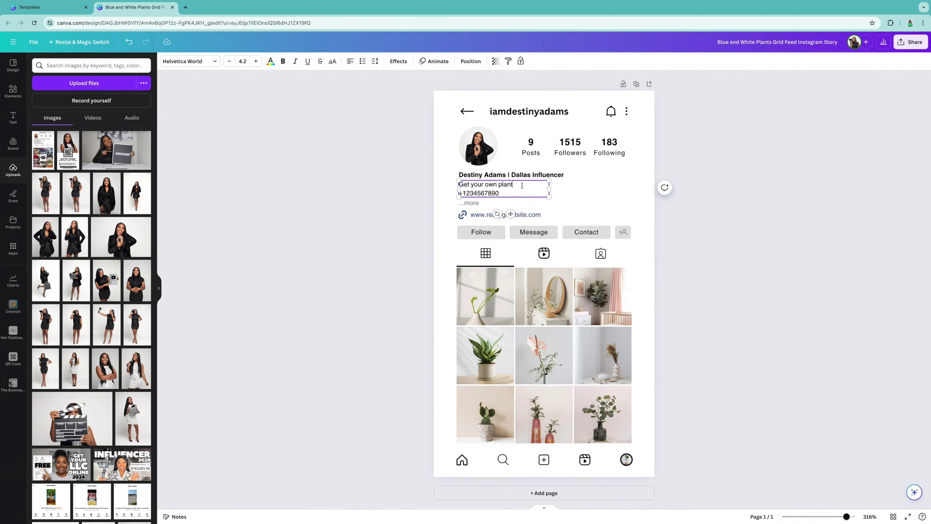
left_click_drag(515, 185, 461, 185)
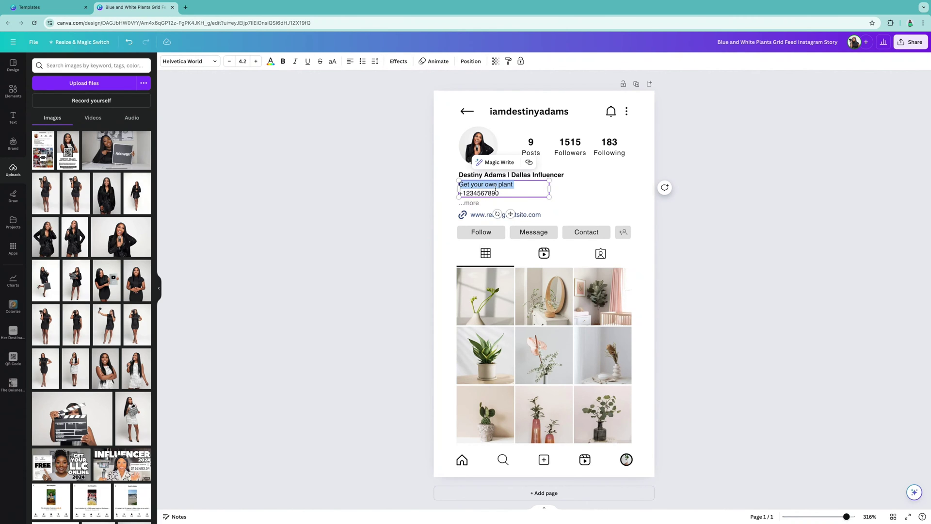
key("BackSpace")
type("Expl")
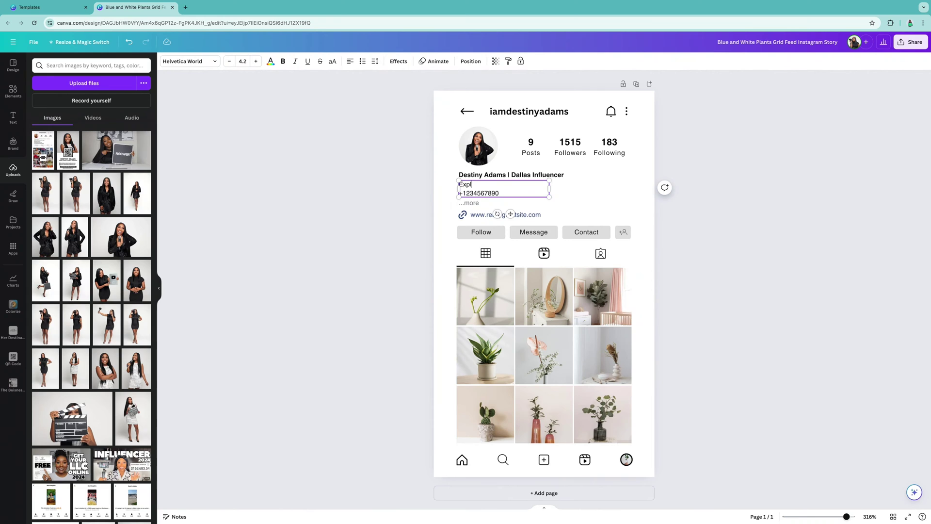
type("oring Unique In dallas")
left_click(520, 184)
key("BackSpace")
type("D")
Replace the placeholder phone number in the bio with the contact e-mail address.
left_click_drag(505, 193, 458, 193)
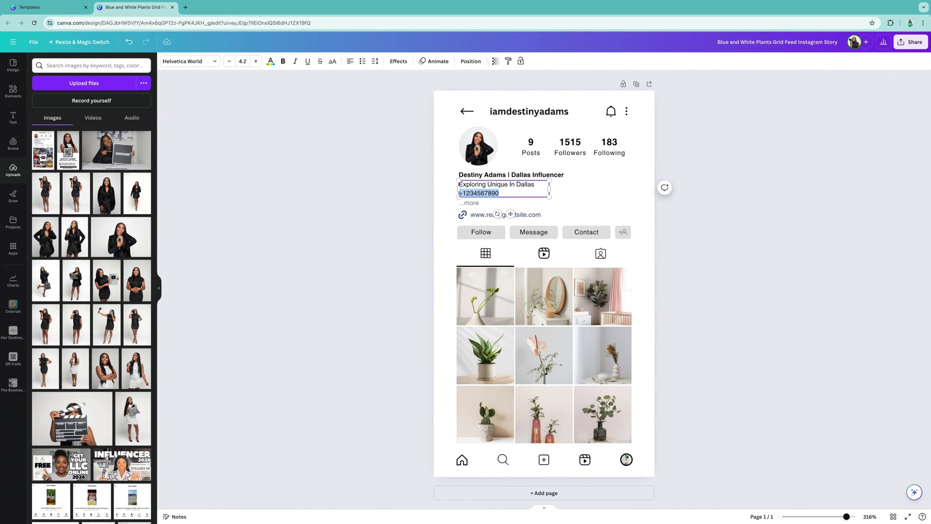
key("BackSpace")
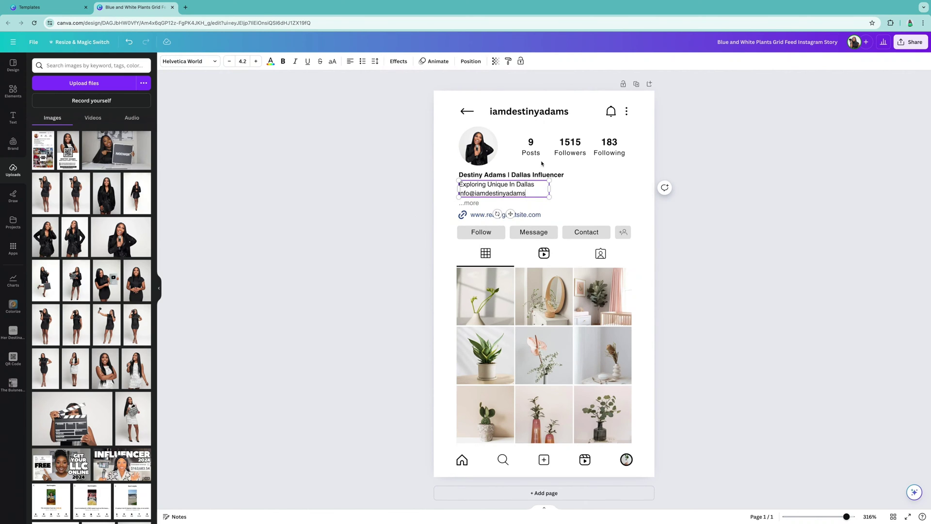
Change the posts count to 100, widening and recentring the number above Posts.
double_click(530, 141)
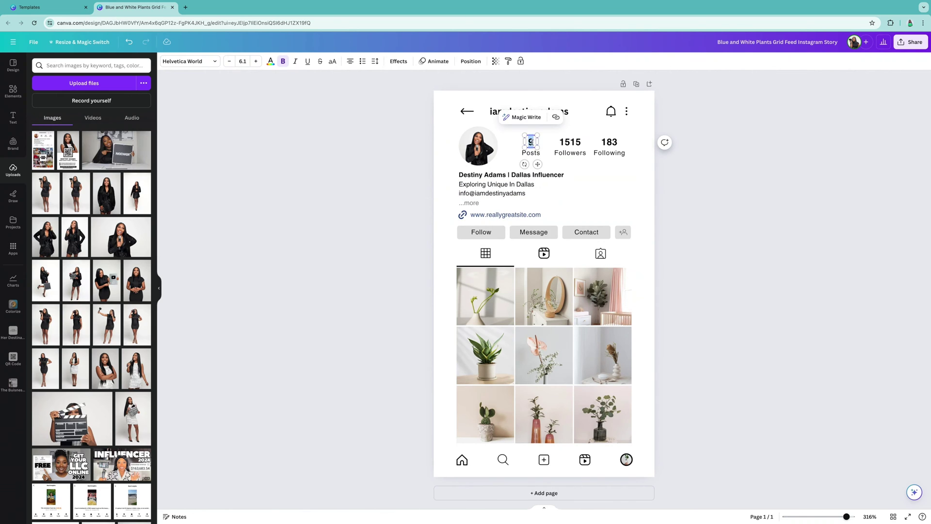
type("100")
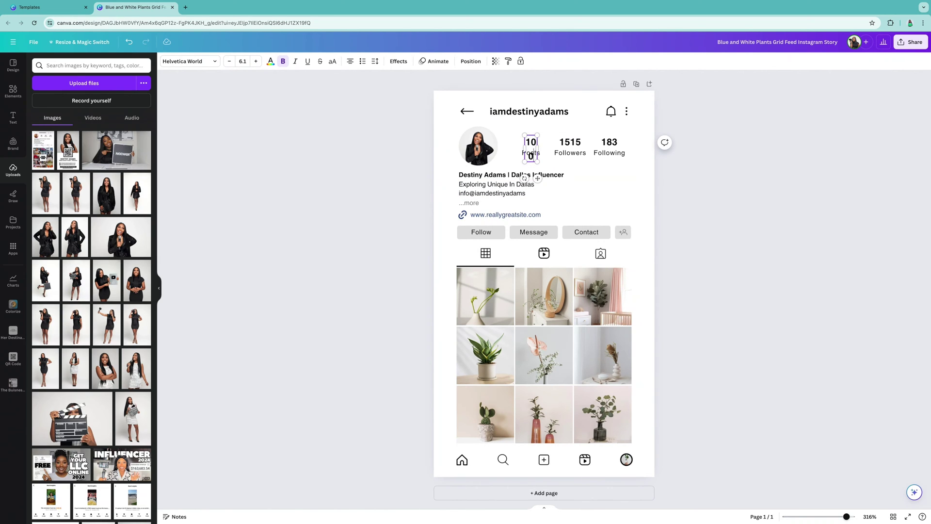
left_click_drag(537, 146, 544, 146)
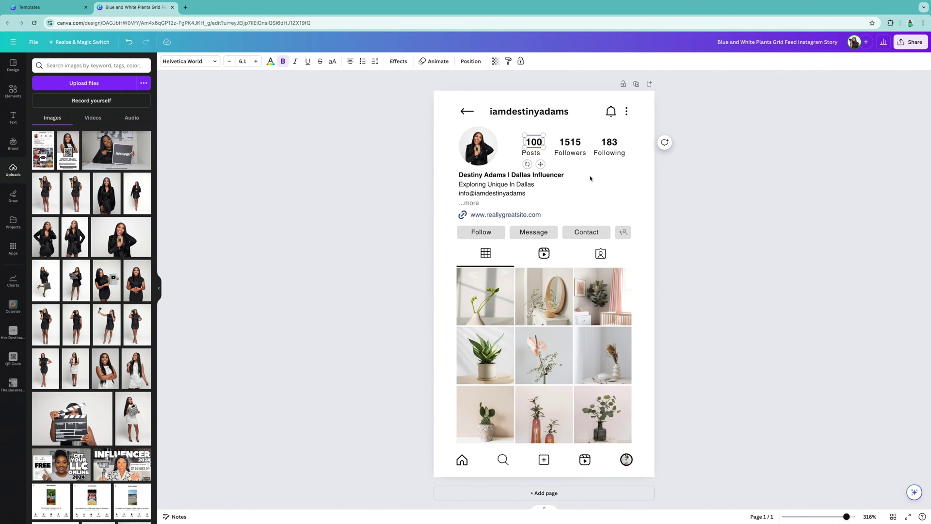
left_click(565, 171)
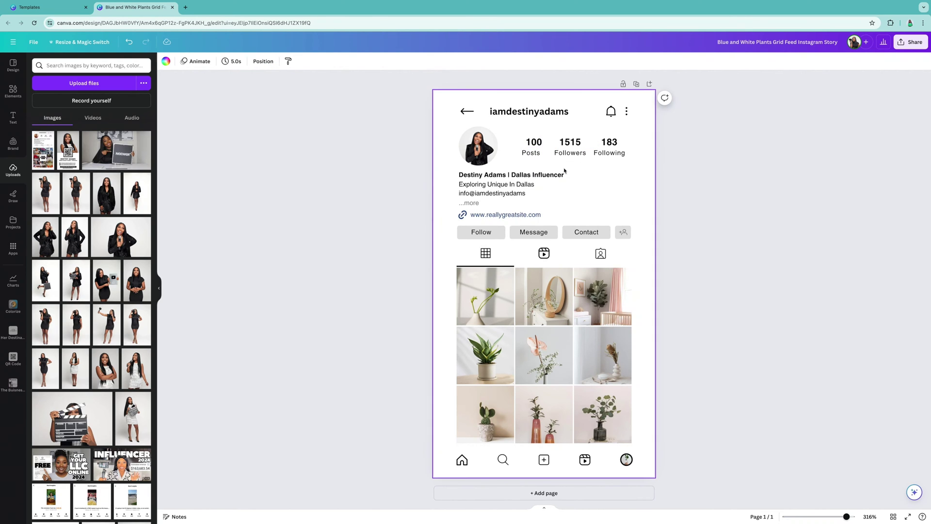
left_click(532, 141)
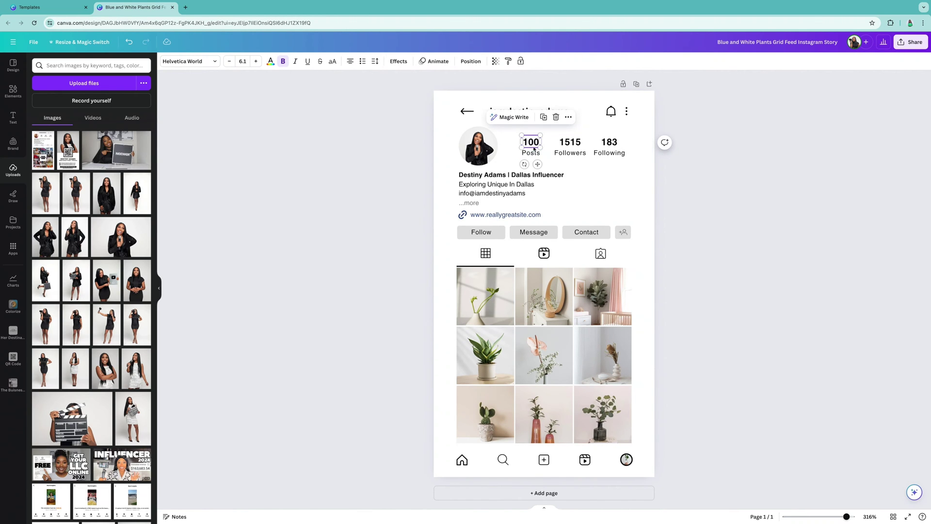
left_click_drag(536, 142, 535, 144)
Set the followers count to 50K and the following count to 3000.
left_click(570, 141)
double_click(572, 141)
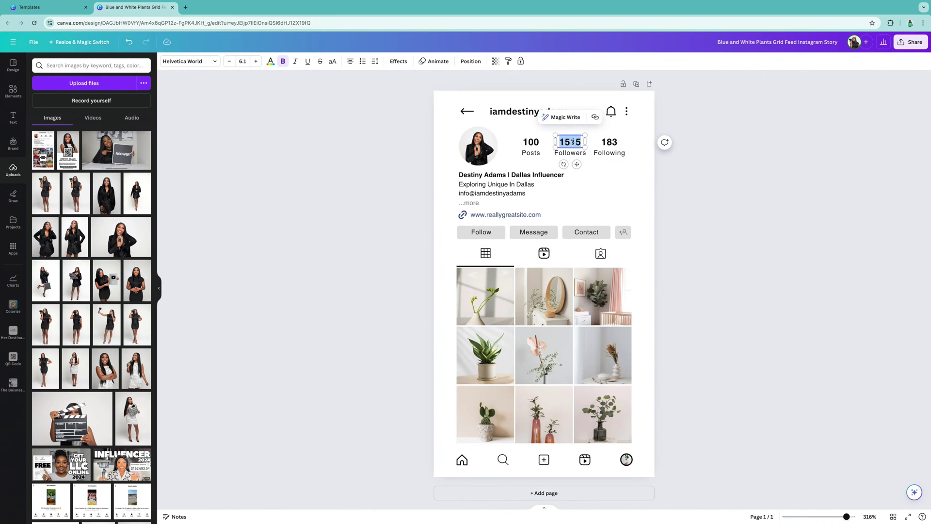
type("50K")
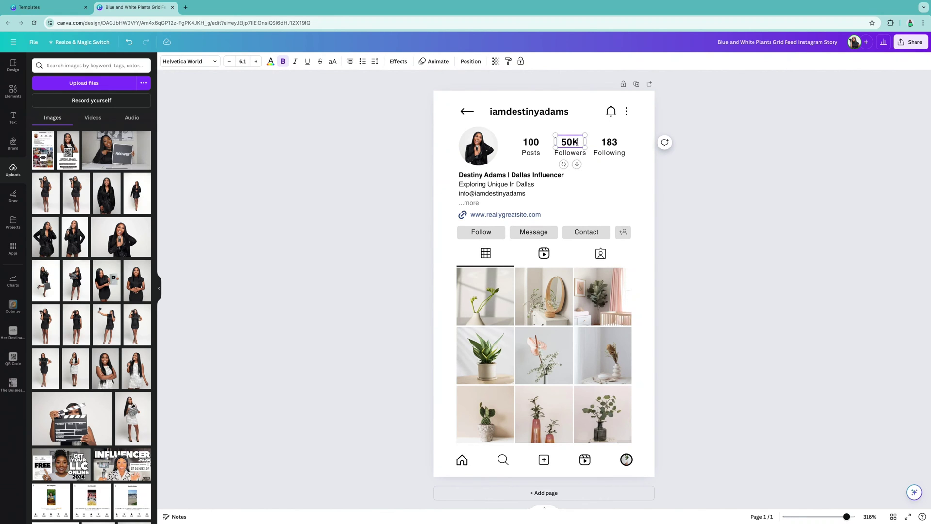
left_click(612, 188)
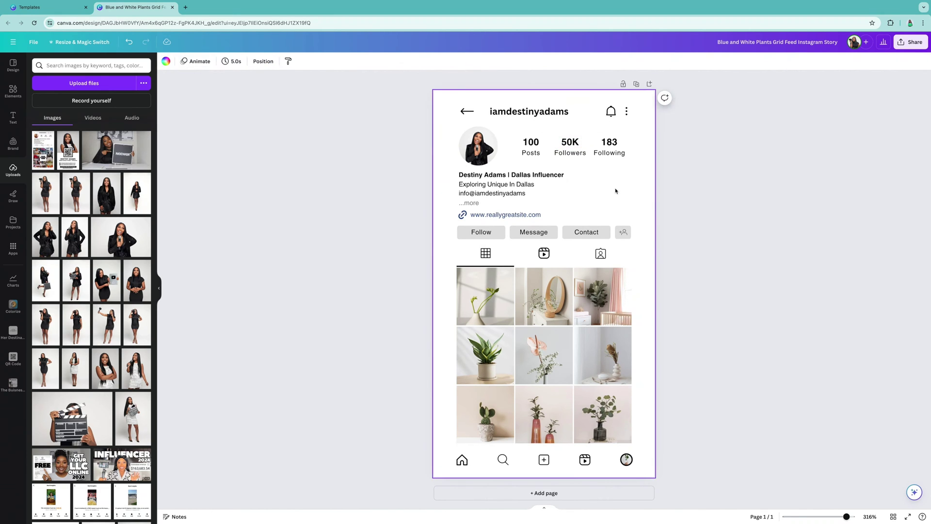
double_click(611, 142)
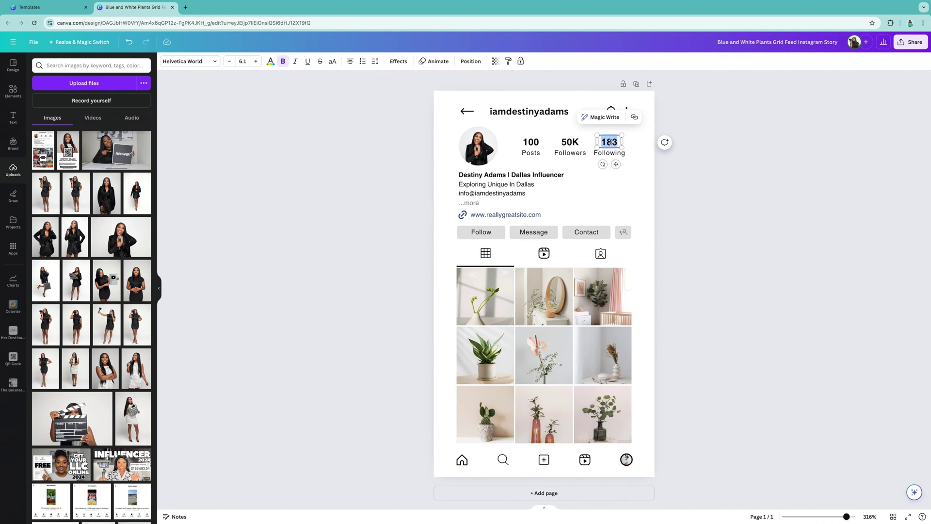
type("3000")
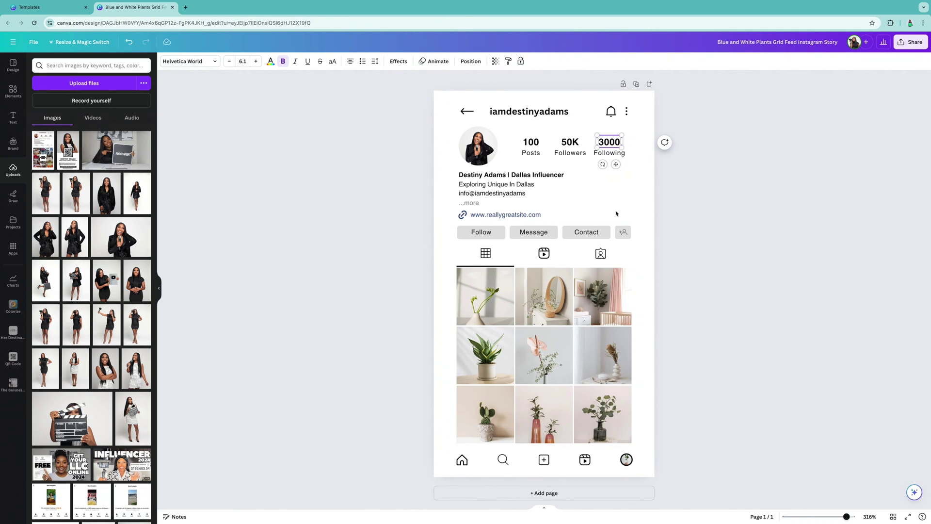
left_click(617, 213)
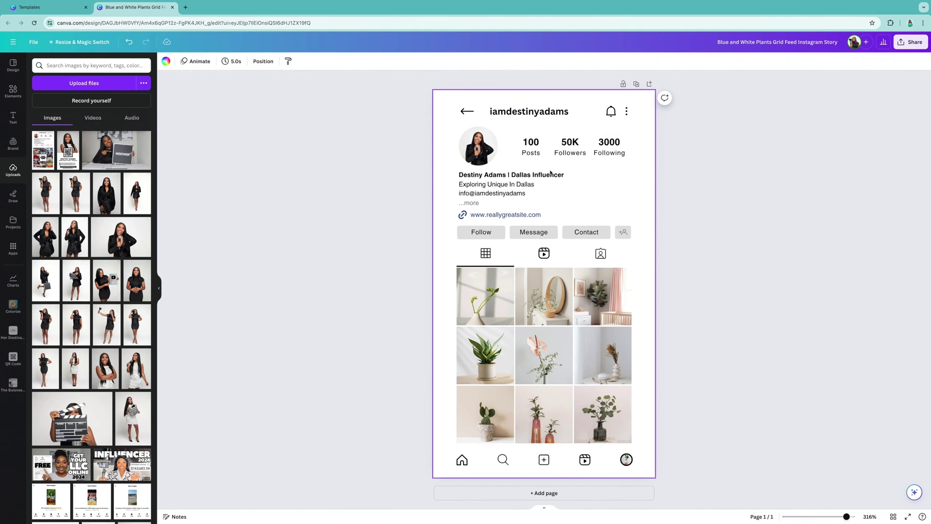
left_click(533, 214)
left_click(541, 214)
Replace 'reallygreatsite.com' in the link with the creator's media-kit domain.
key("ctrl+a")
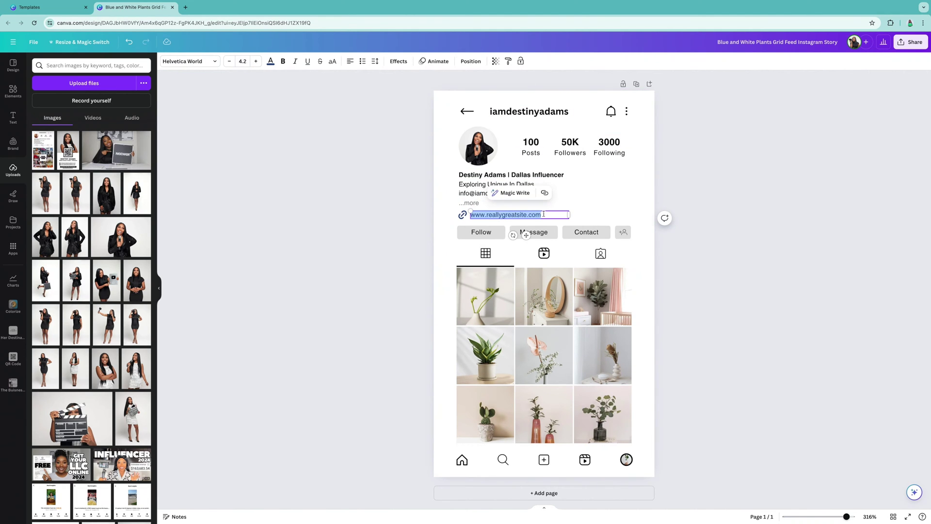
left_click(544, 214)
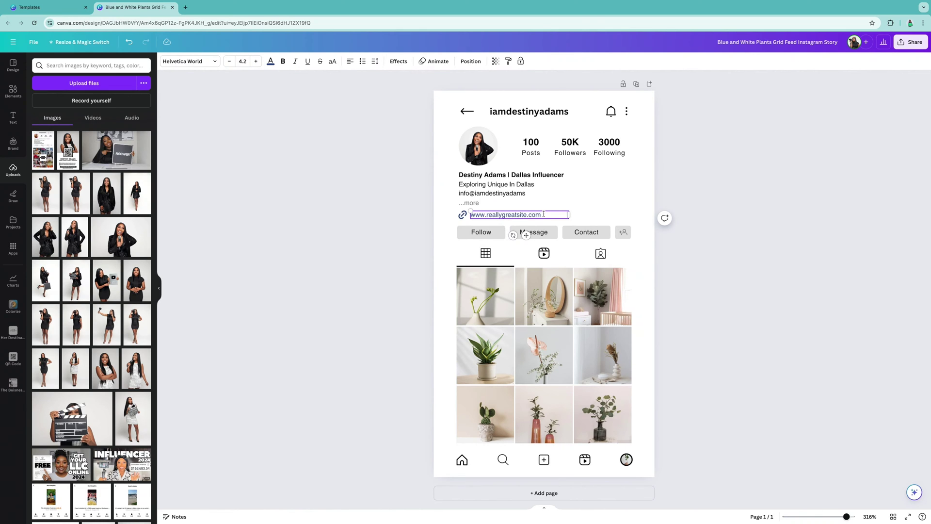
left_click_drag(543, 214, 487, 216)
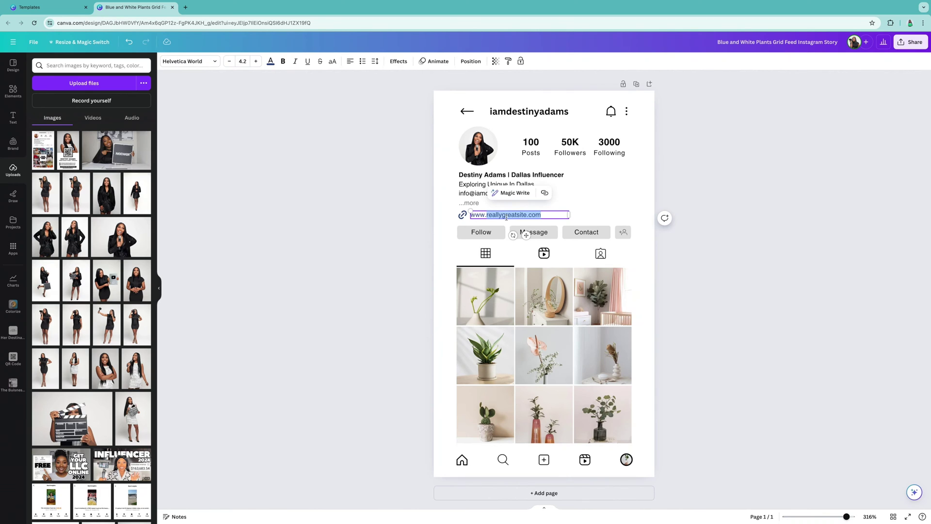
type("de")
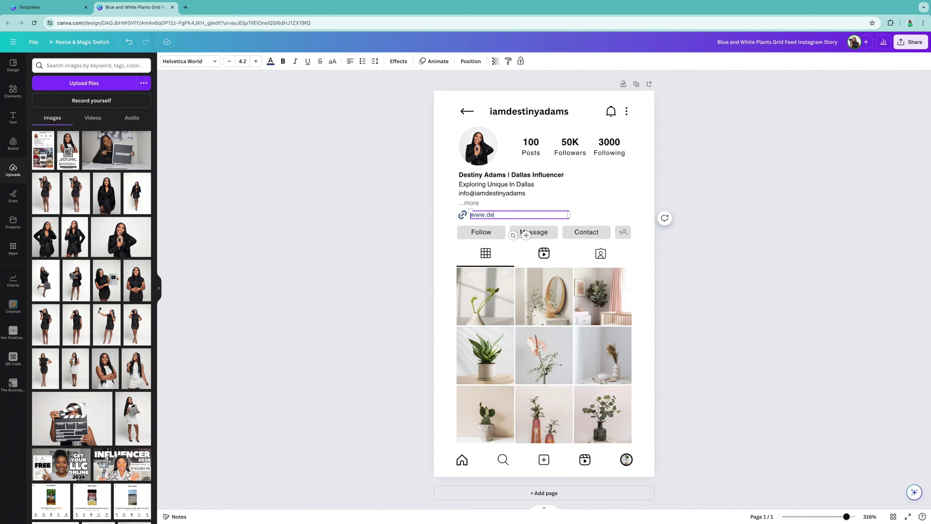
type("stinyadamsmediakit.com")
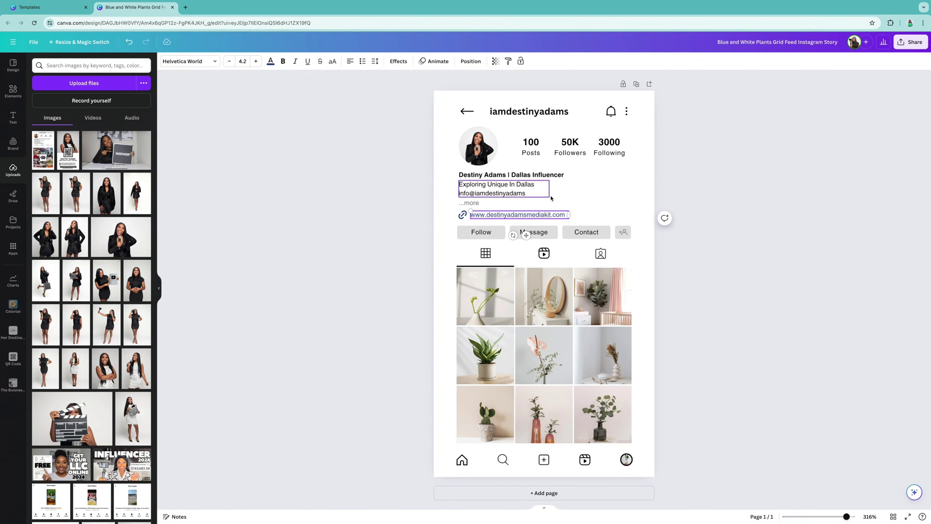
left_click(589, 204)
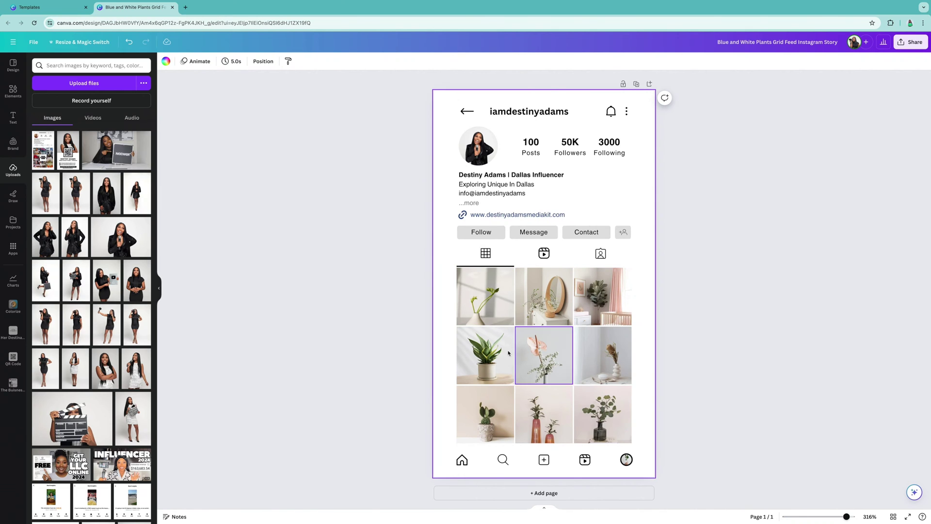
Fill the top grid row with the white-dress, black-dress and YouTube-plaque photos.
scroll(135, 417, "down", 1)
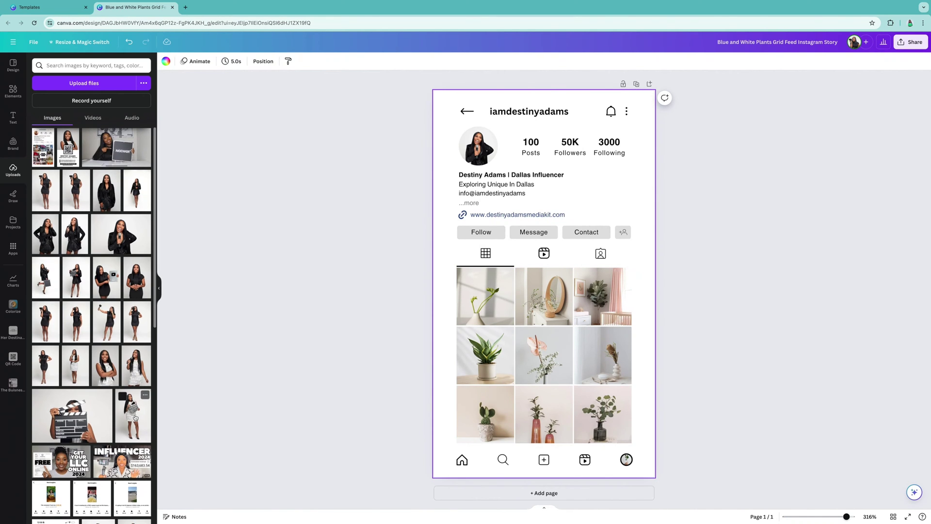
left_click_drag(135, 418, 486, 305)
left_click_drag(106, 322, 516, 289)
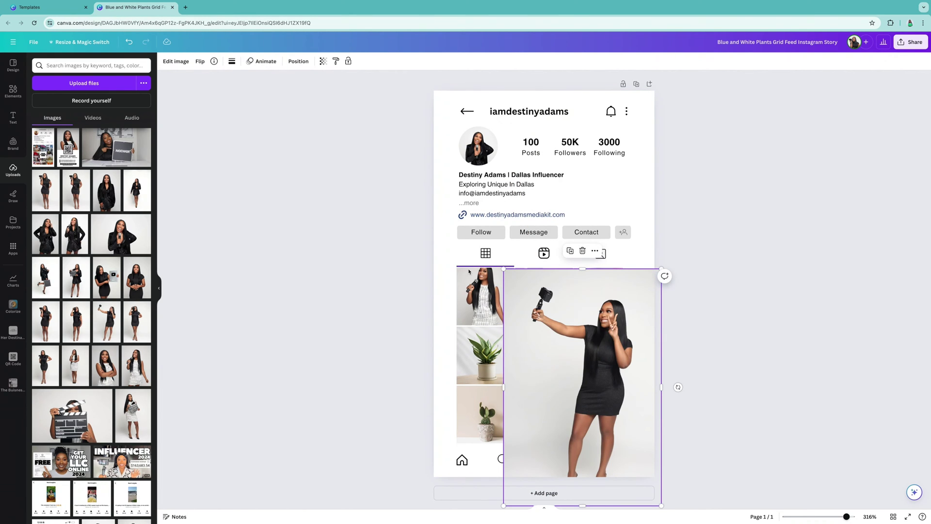
left_click_drag(630, 417, 543, 295)
left_click_drag(112, 264, 586, 277)
left_click_drag(45, 277, 464, 375)
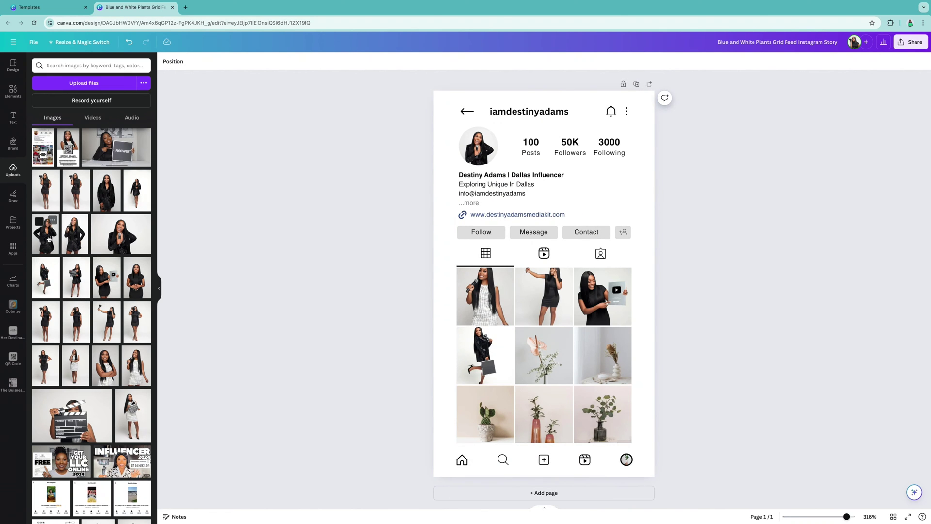
Place the bag, NEEWER, microphone and clapperboard photos in the remaining frames and the profile icon.
left_click_drag(45, 234, 596, 343)
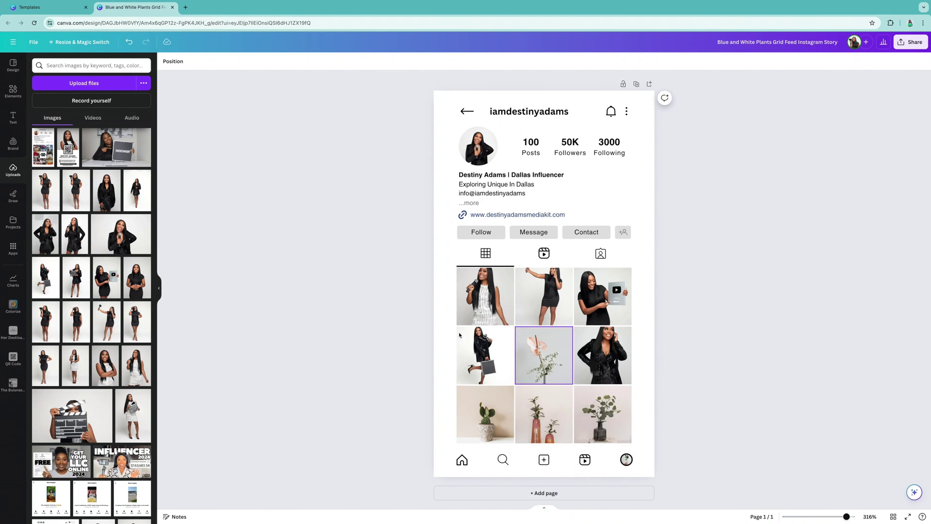
left_click_drag(49, 335, 484, 427)
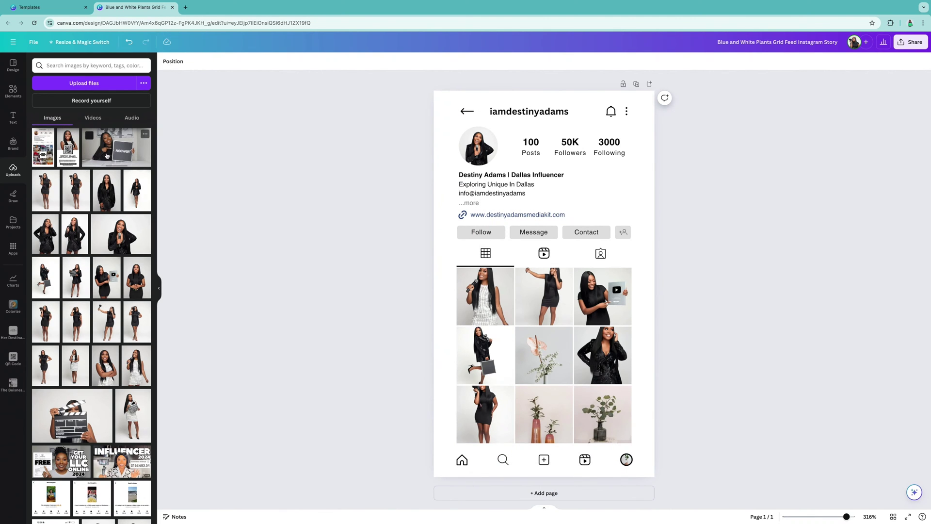
left_click_drag(116, 163, 488, 422)
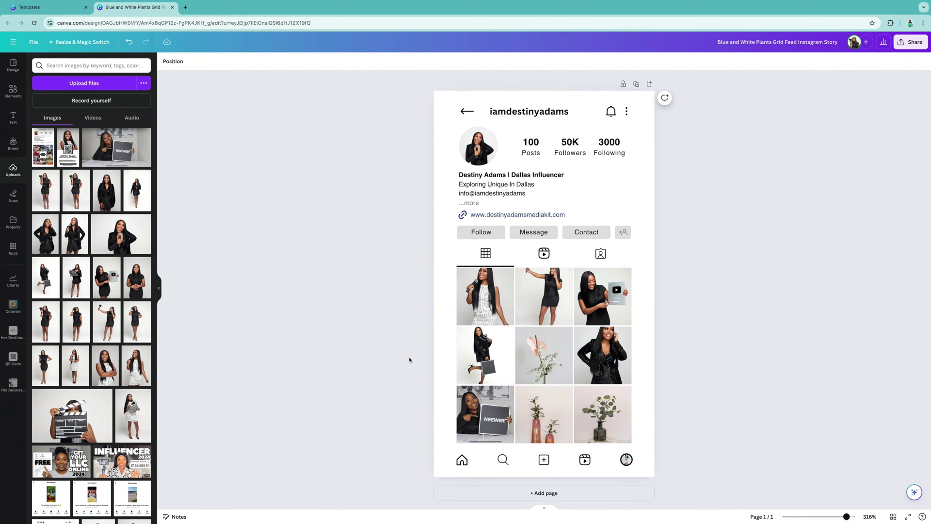
left_click_drag(137, 365, 543, 412)
left_click_drag(72, 415, 589, 414)
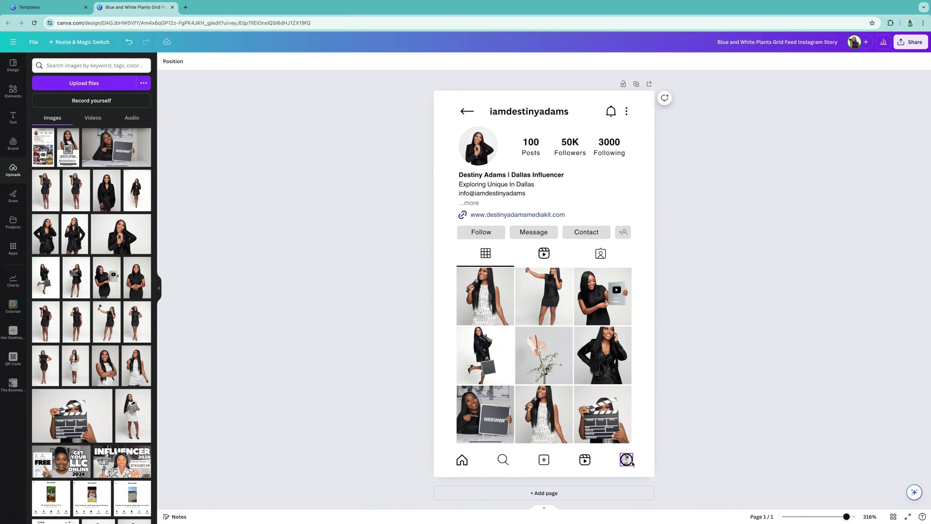
left_click_drag(125, 236, 654, 469)
Add a square shape and size it over the centre grid cell.
left_click(13, 91)
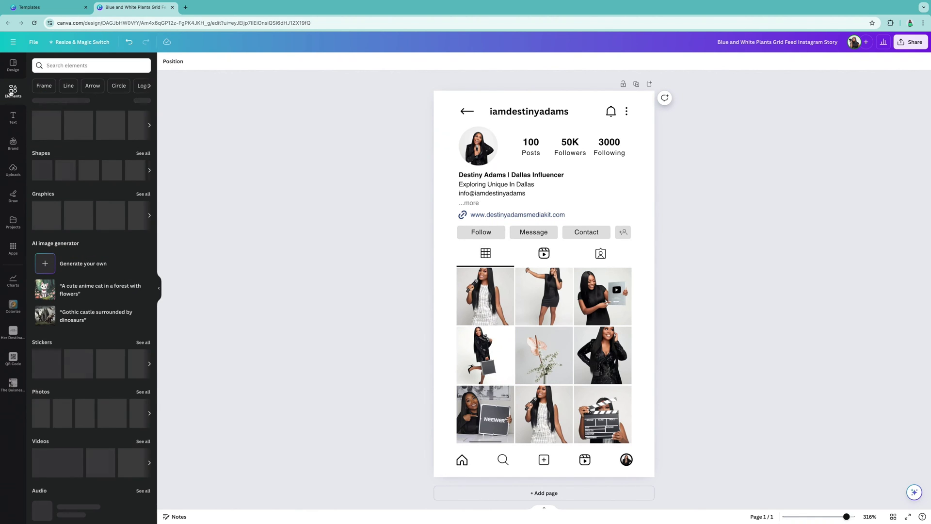
left_click(46, 177)
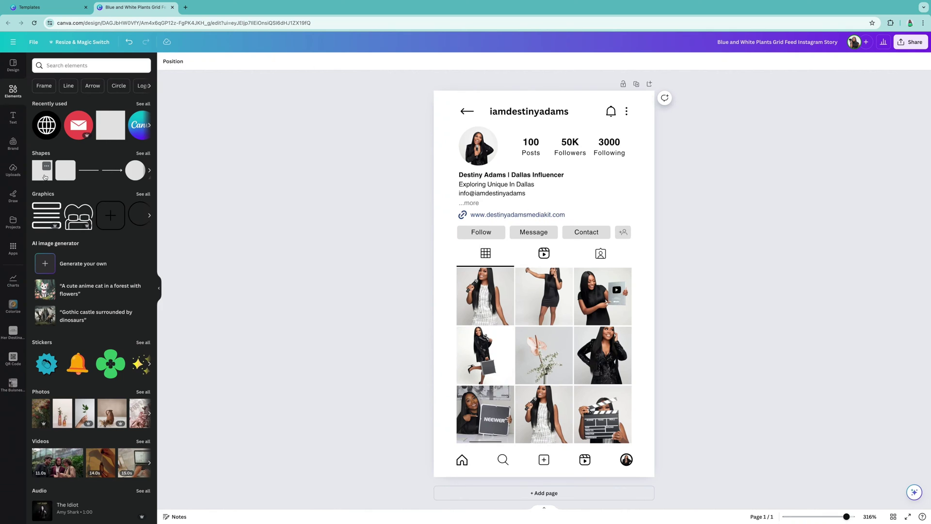
left_click_drag(572, 301, 554, 343)
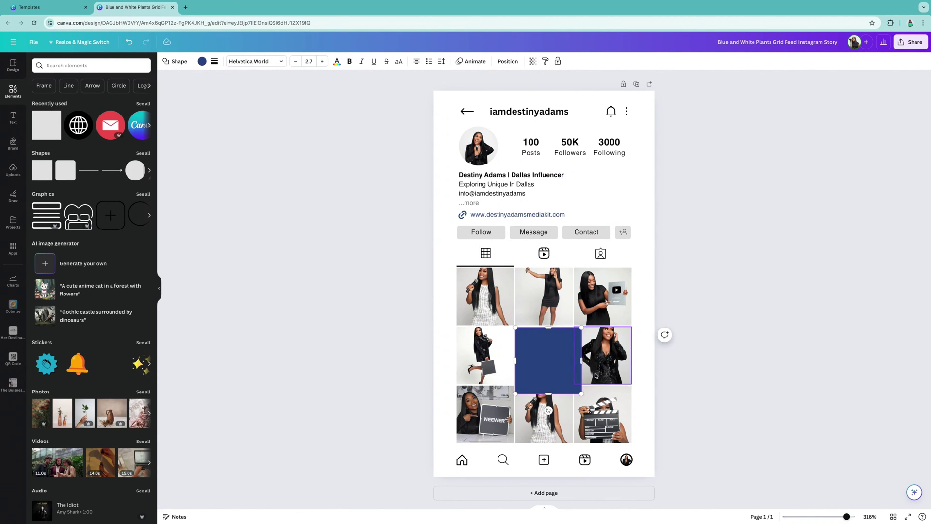
left_click_drag(581, 393, 551, 381)
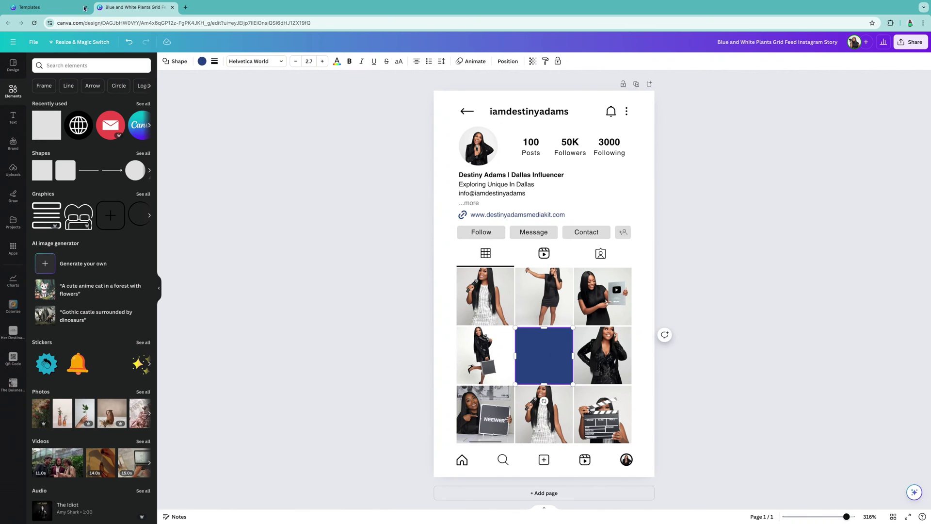
Change the square's fill colour to black.
left_click(202, 61)
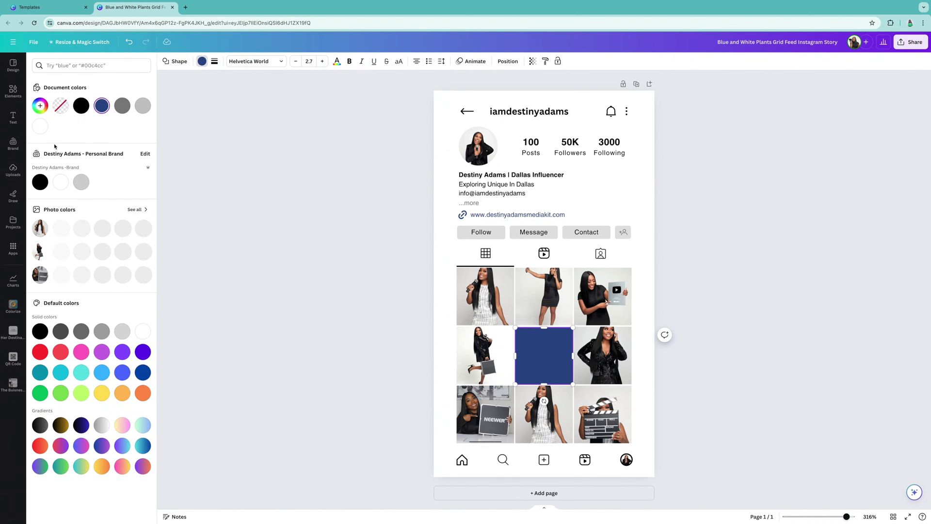
left_click(61, 183)
key("Escape")
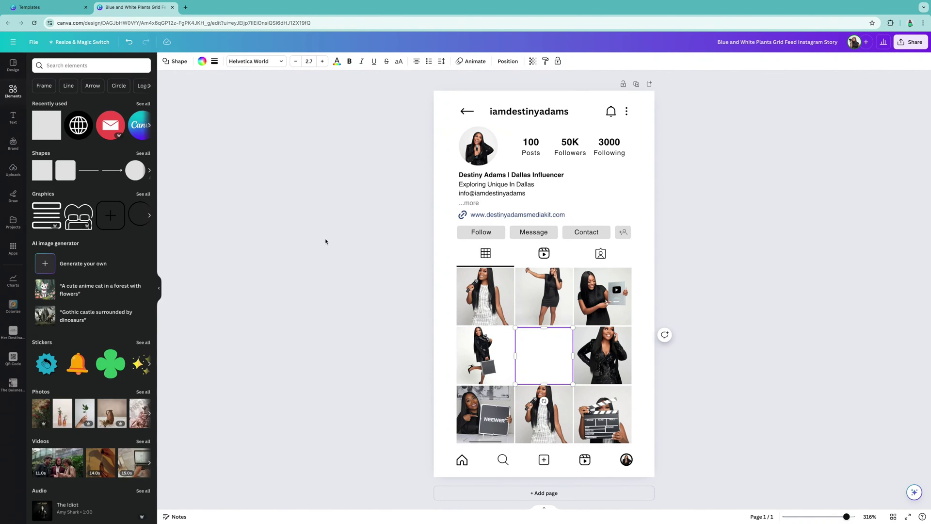
key("Escape")
left_click(552, 358)
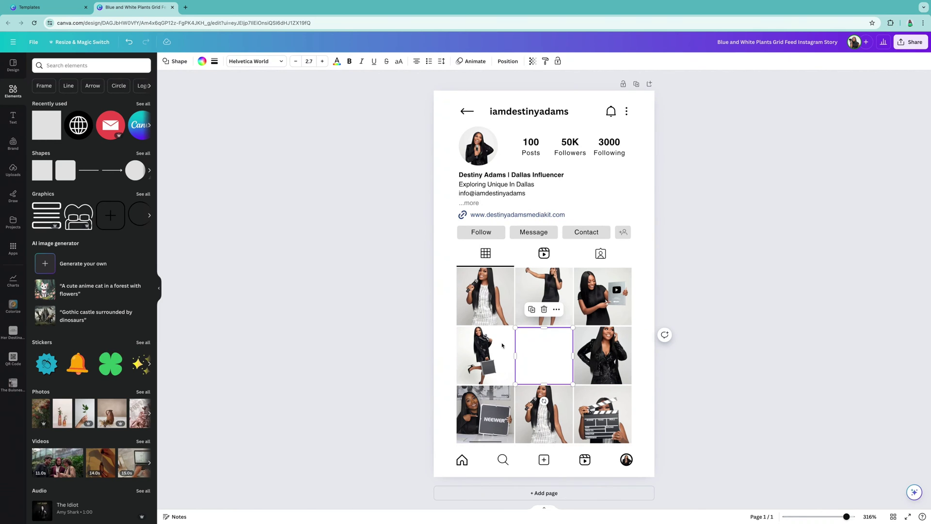
left_click(201, 62)
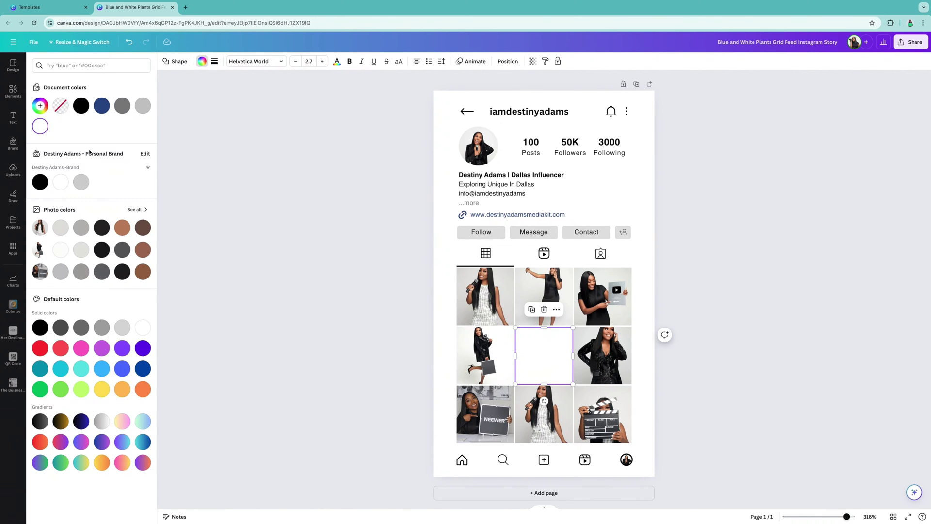
left_click(83, 106)
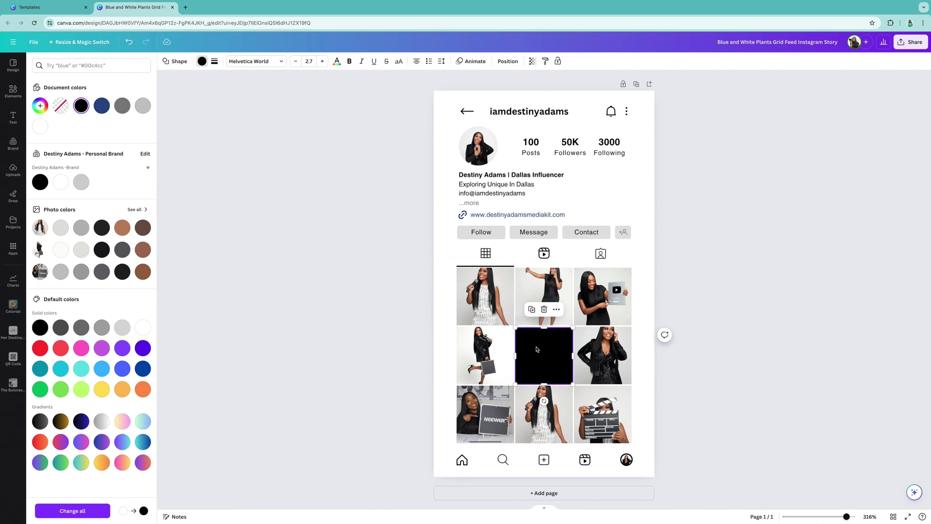
left_click(23, 115)
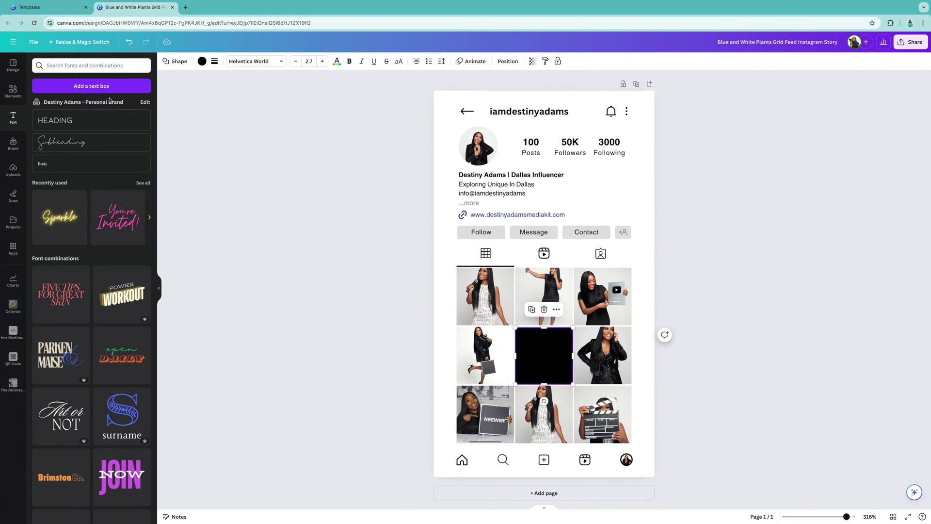
Add a text box reading 'Your / Business / HEre' on three lines.
left_click(91, 86)
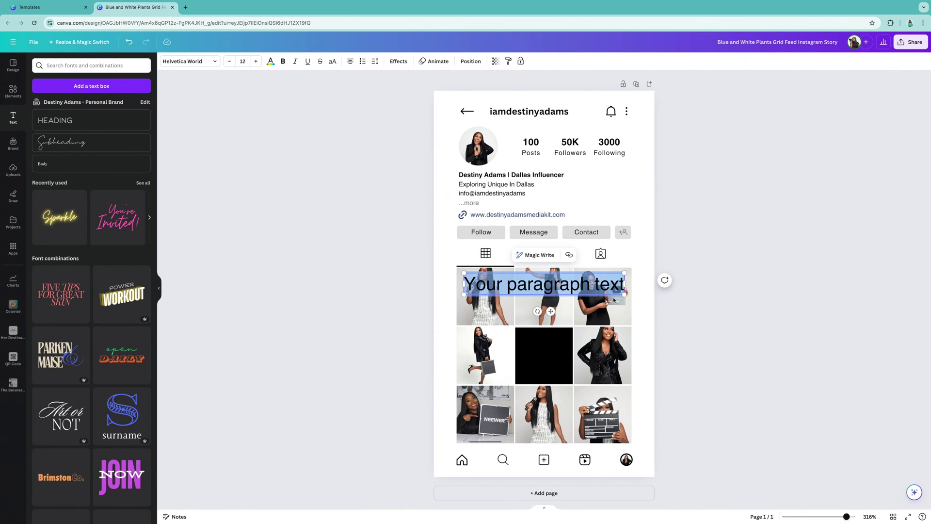
type("Y")
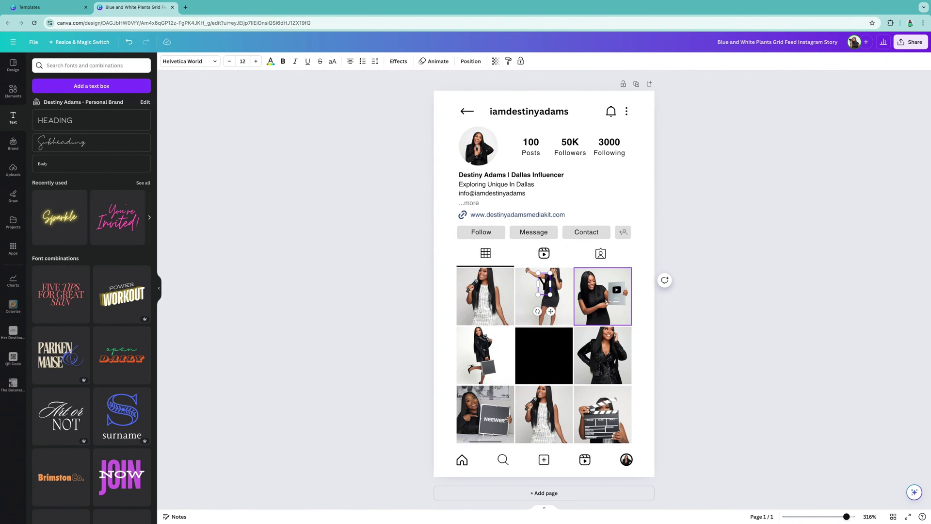
type("our Business HEre")
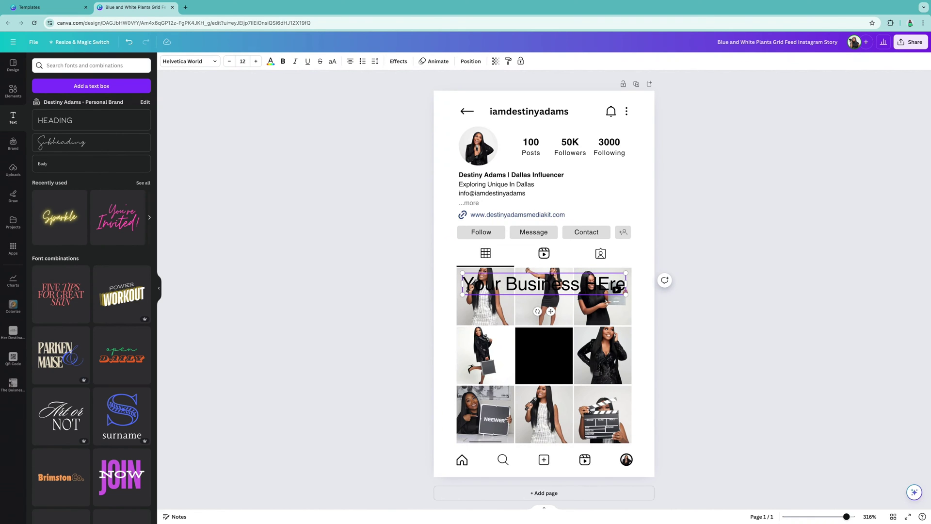
left_click(583, 281)
key("Return")
left_click(527, 283)
key("Return")
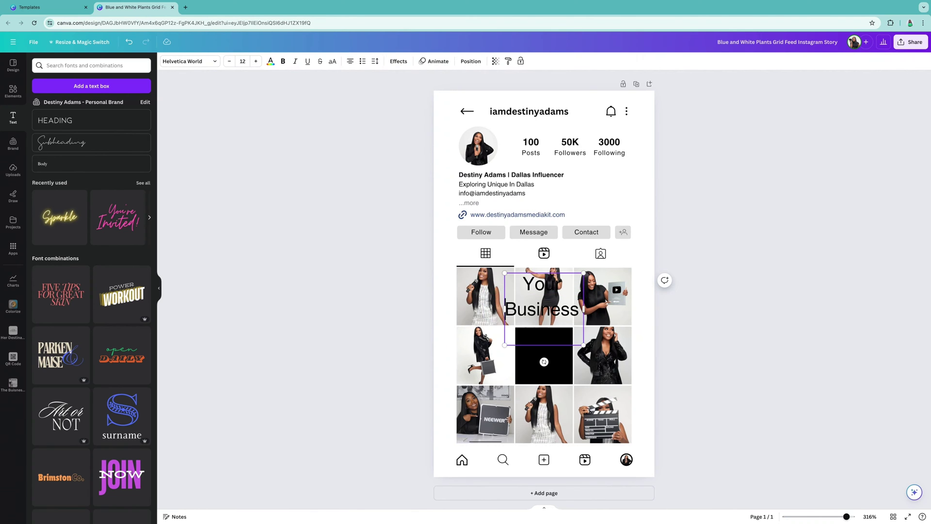
Style the text in white Peace Sans, all capitals.
left_click_drag(566, 339, 525, 278)
left_click(189, 61)
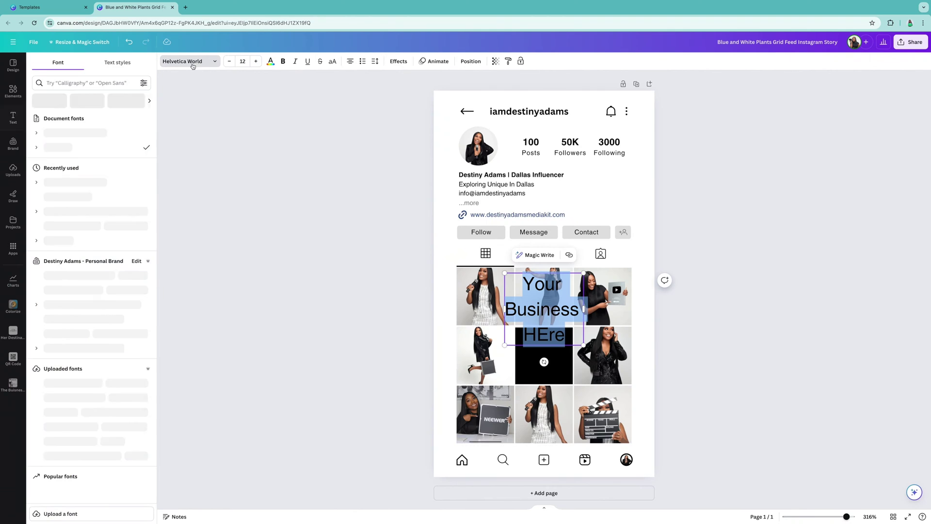
left_click(60, 196)
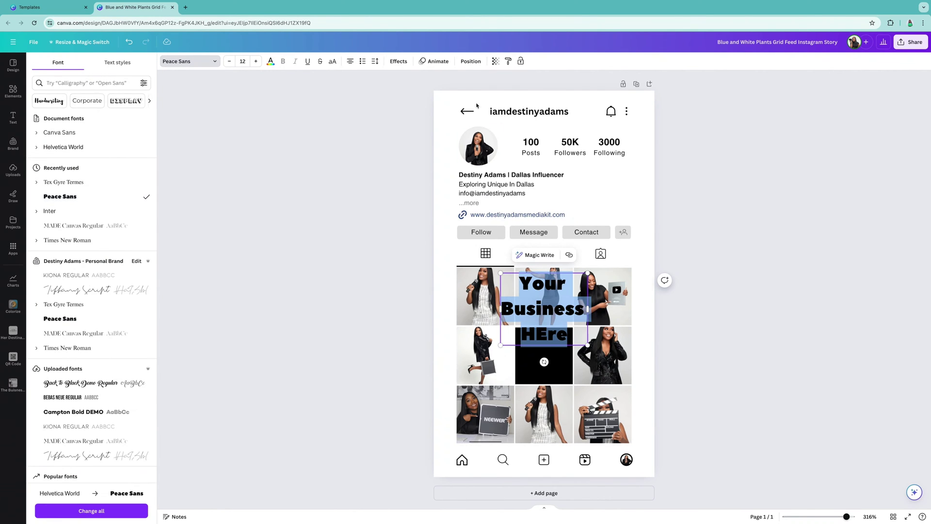
left_click(333, 62)
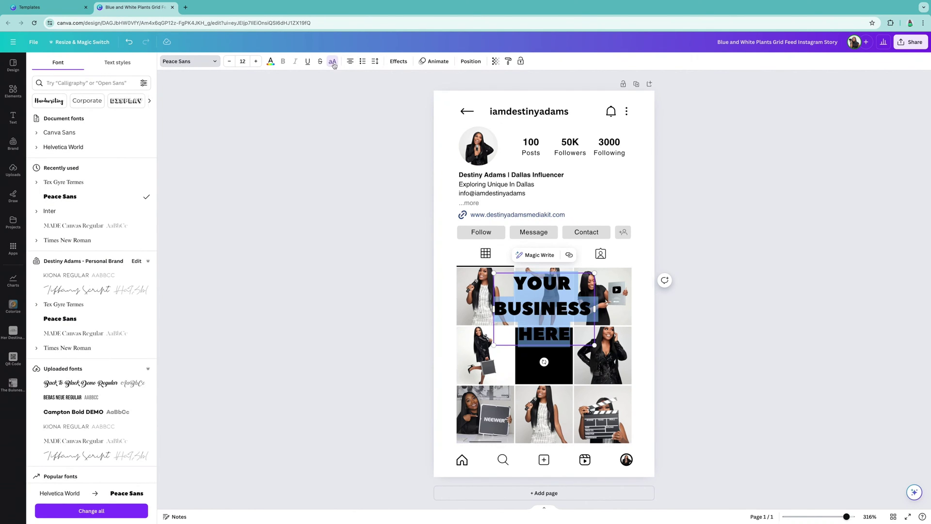
left_click(375, 62)
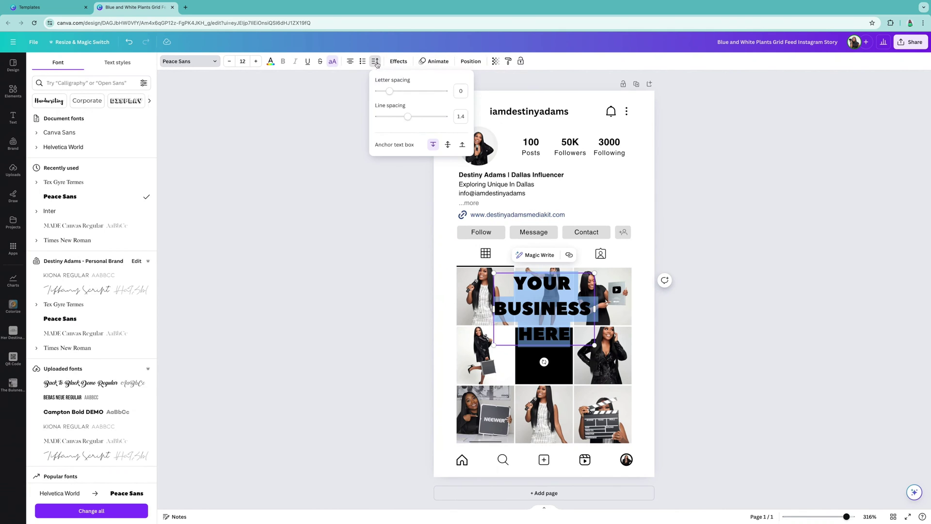
left_click(270, 61)
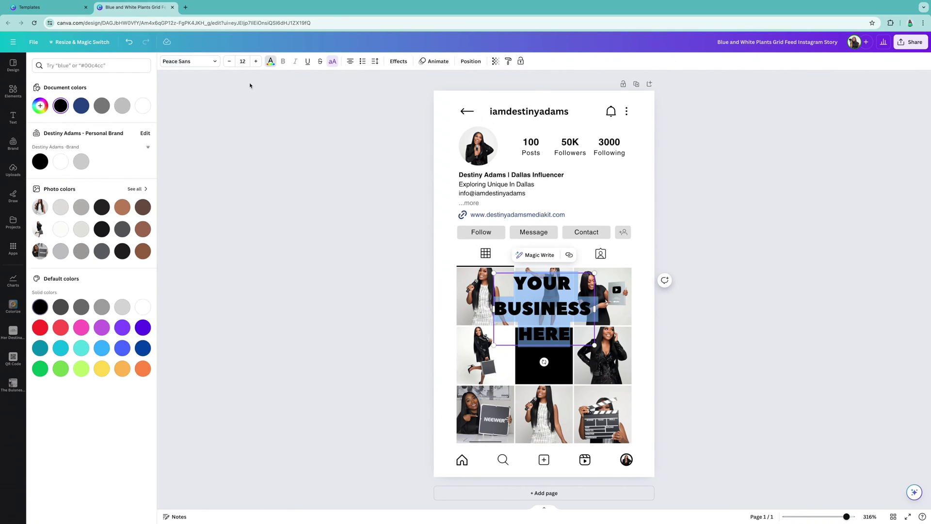
left_click(143, 105)
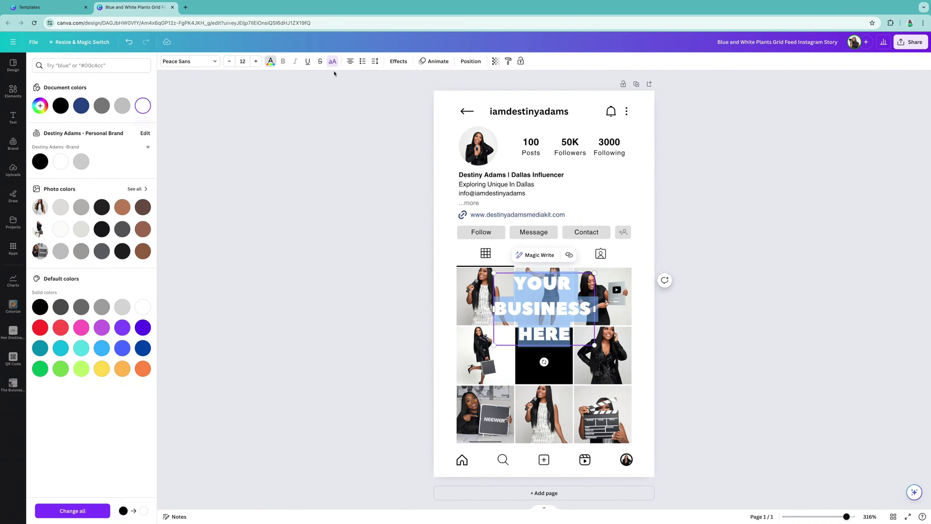
Reduce line spacing to 0.94, shrink the text box, and place it on the black centre tile.
left_click(376, 62)
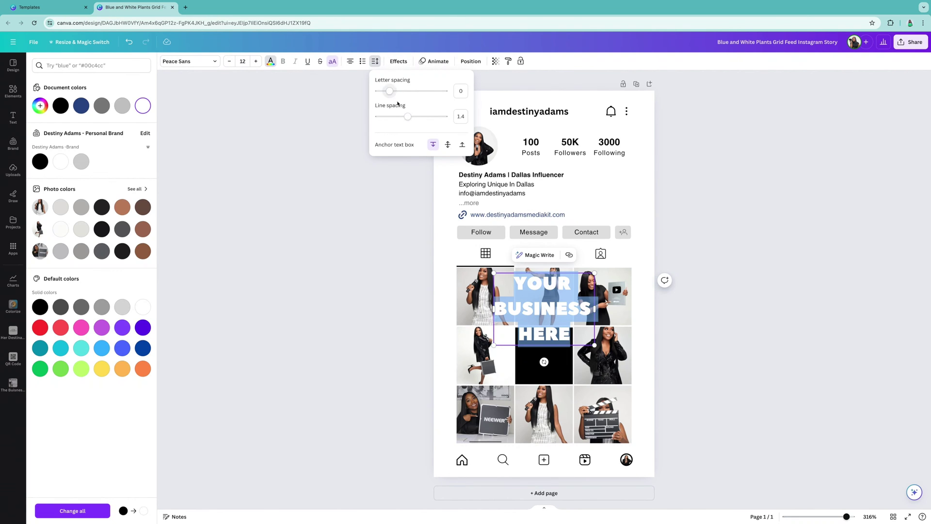
left_click_drag(407, 117, 391, 117)
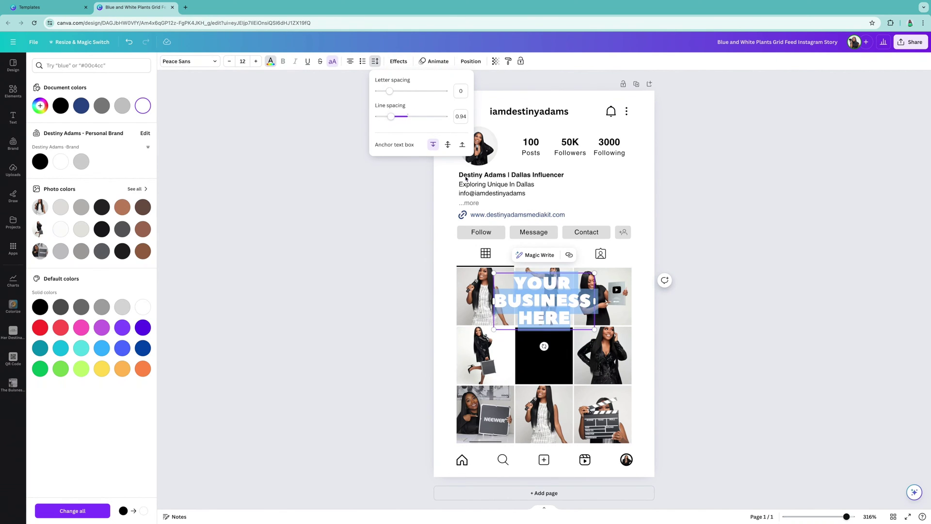
left_click_drag(493, 273, 541, 297)
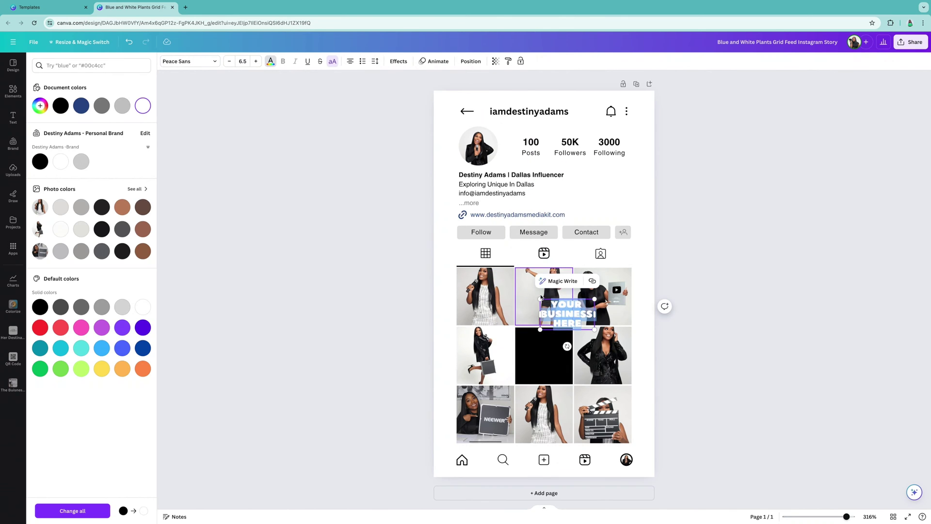
left_click(565, 310)
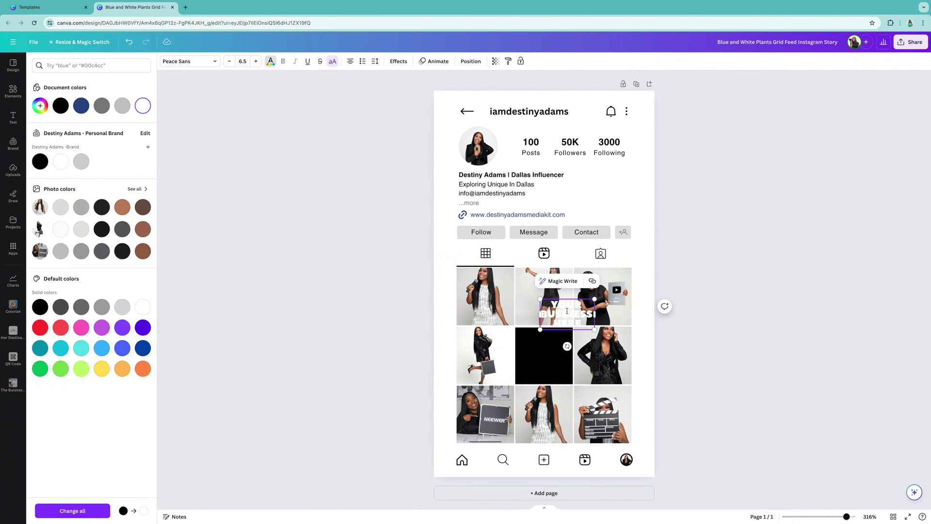
left_click_drag(566, 310, 585, 320)
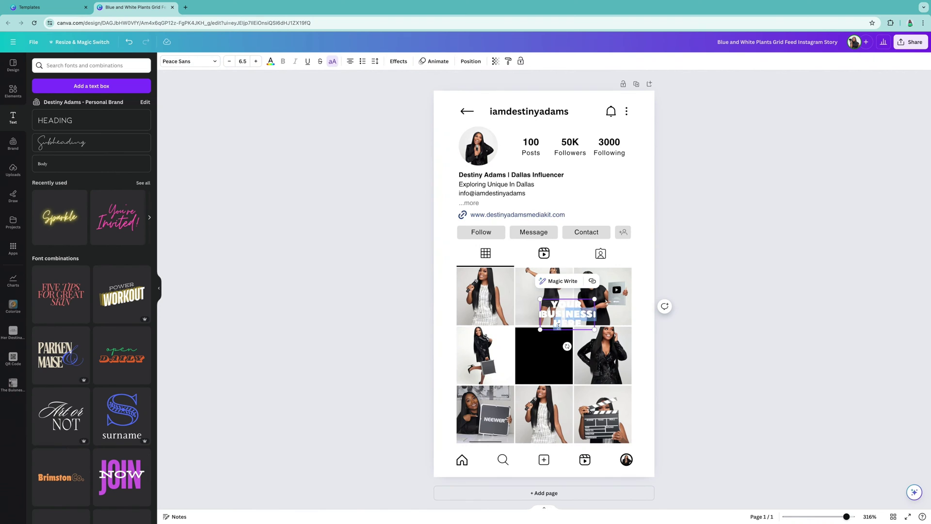
left_click_drag(564, 320, 543, 358)
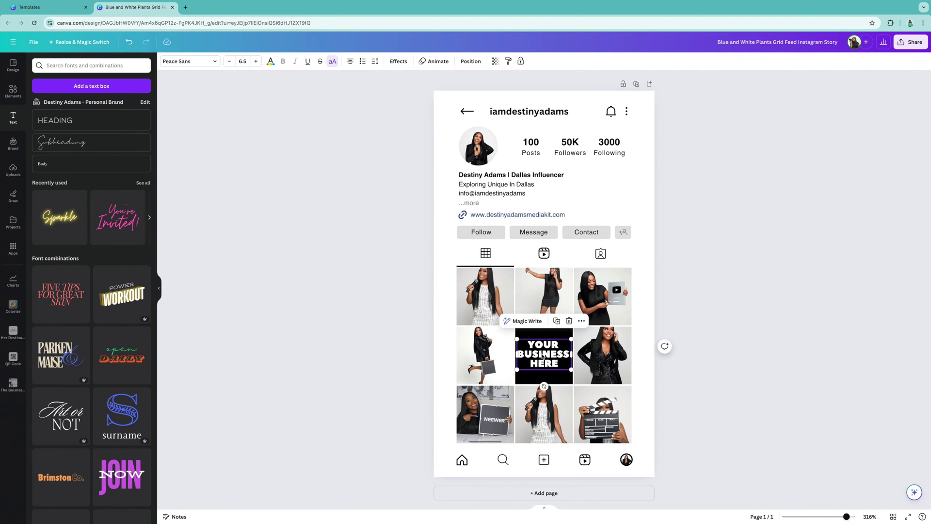
Rename the design to the owner's first name followed by 'Biz Cards'.
left_click(645, 365)
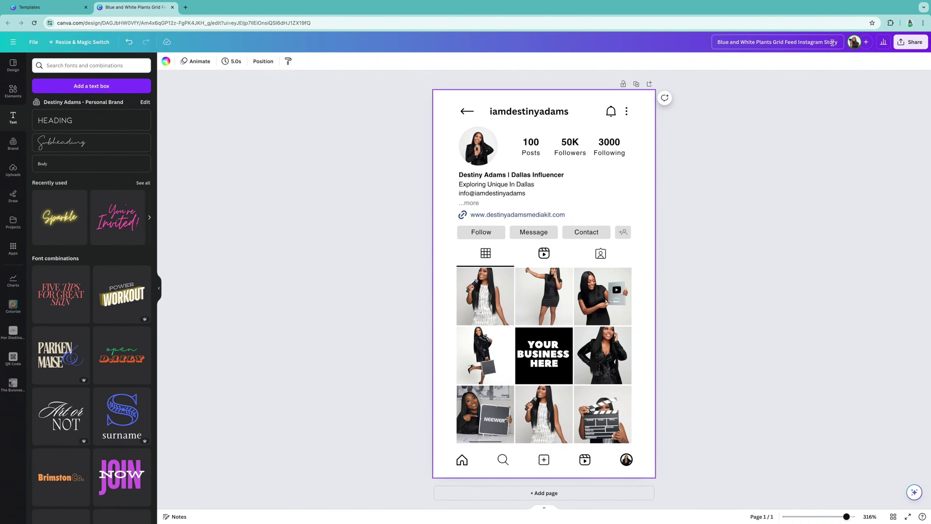
left_click(810, 43)
key("ctrl+a")
type("Destiny")
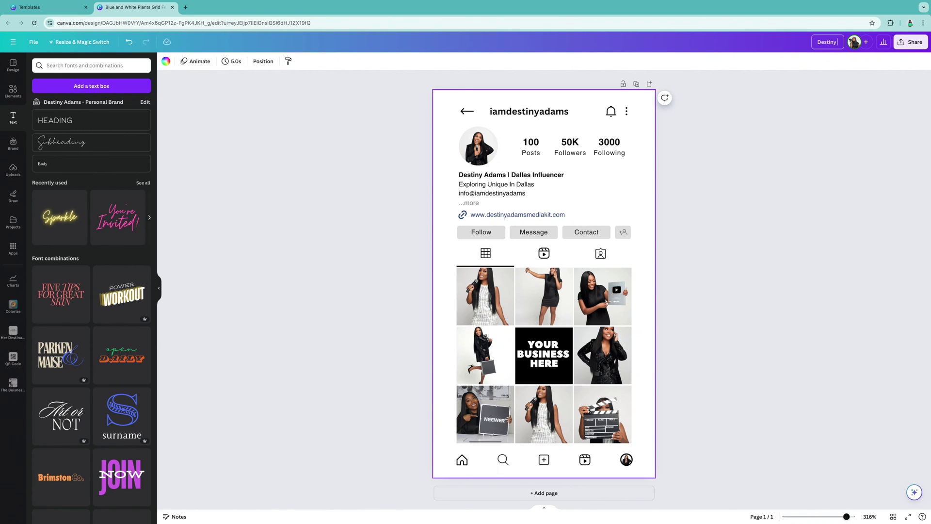
type(" Biz Cards")
left_click(927, 101)
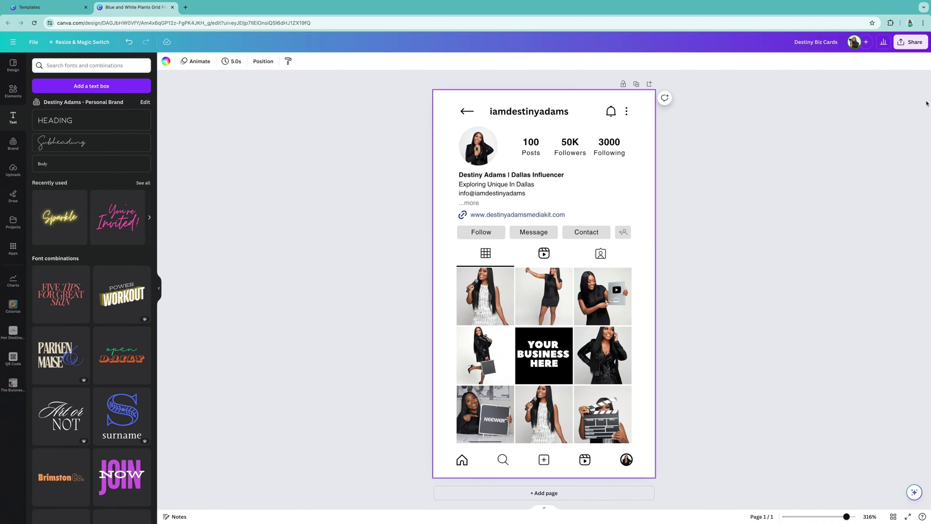
Download the design as a PDF Standard file.
left_click(912, 46)
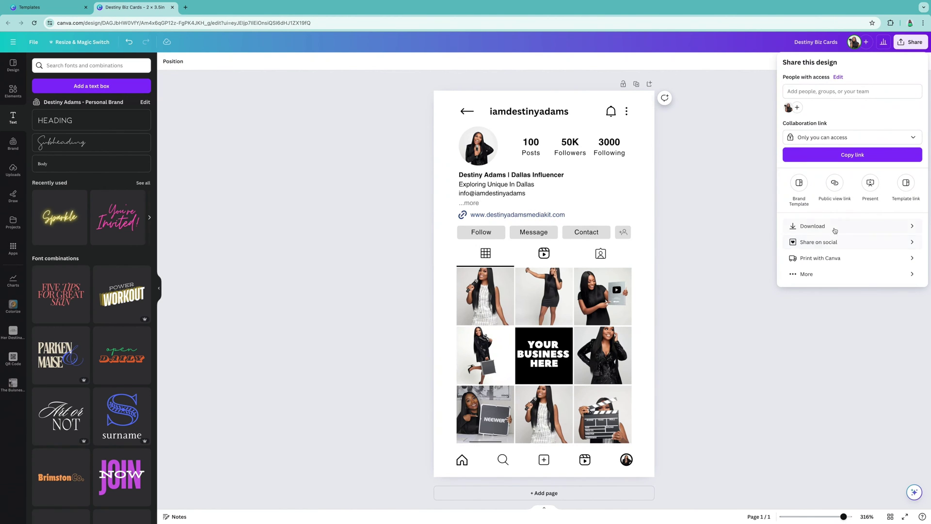
left_click(838, 225)
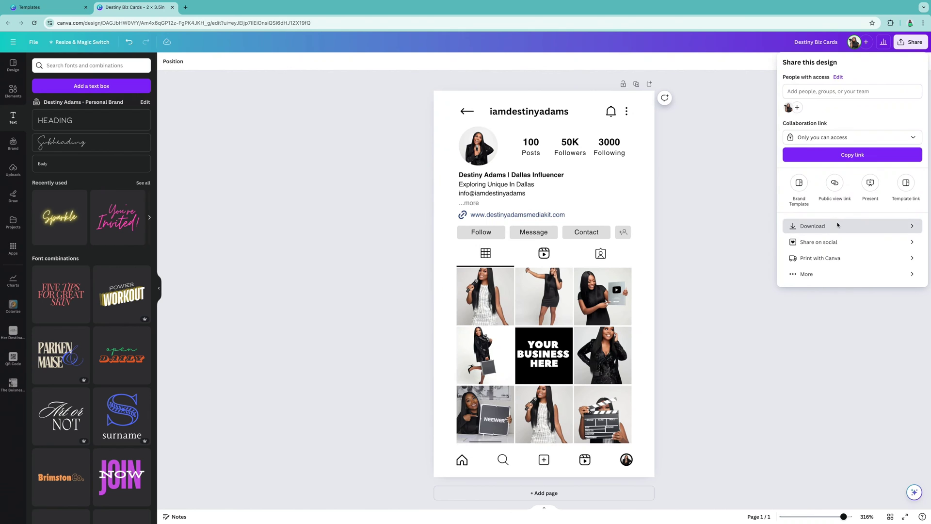
left_click(846, 98)
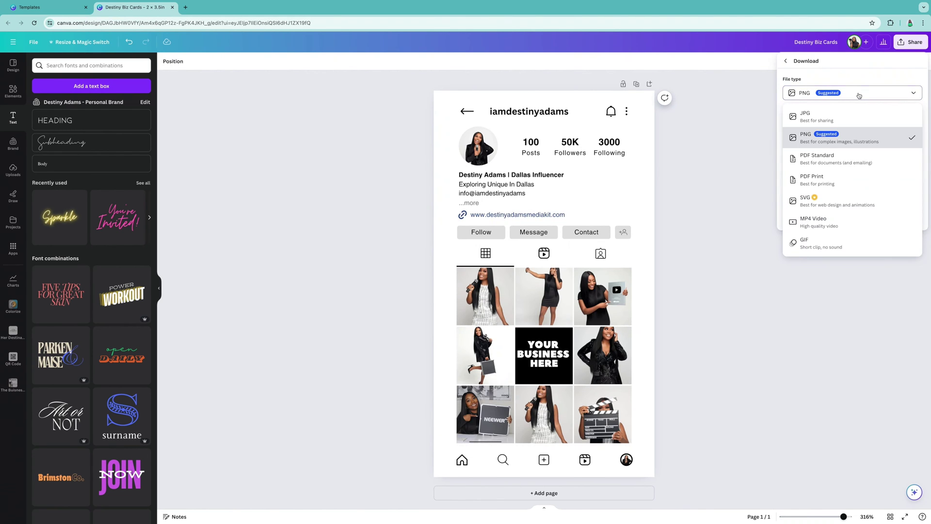
left_click(841, 165)
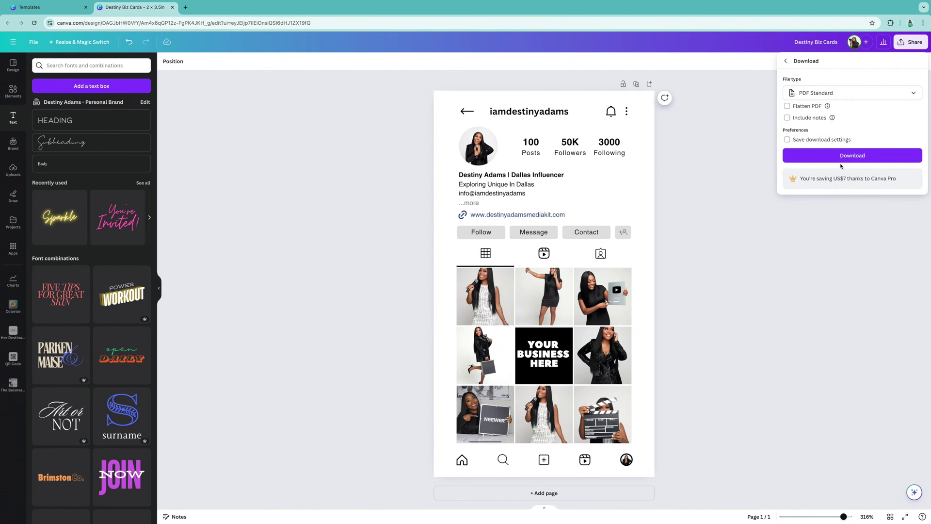
left_click(866, 157)
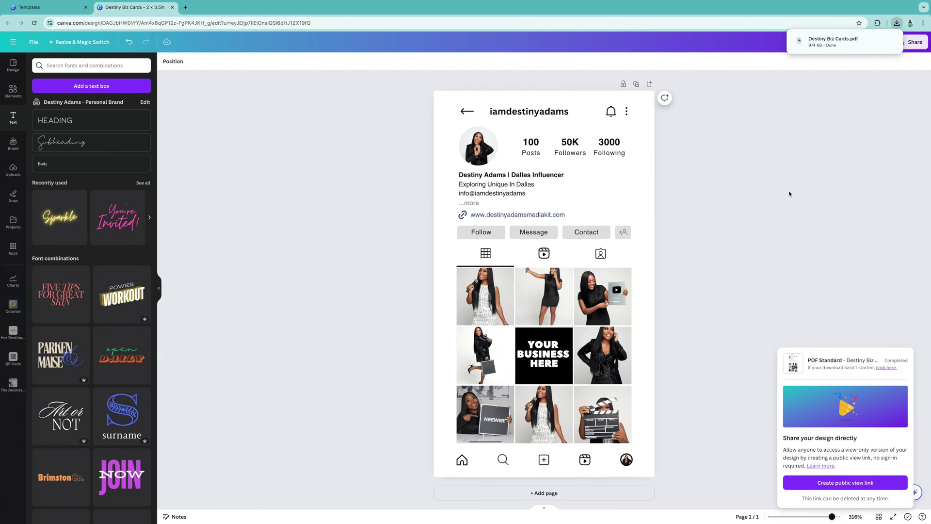
Dismiss the download notices and review the print order: Premium Matte, square corners, 100 cards, US$21.
left_click(853, 111)
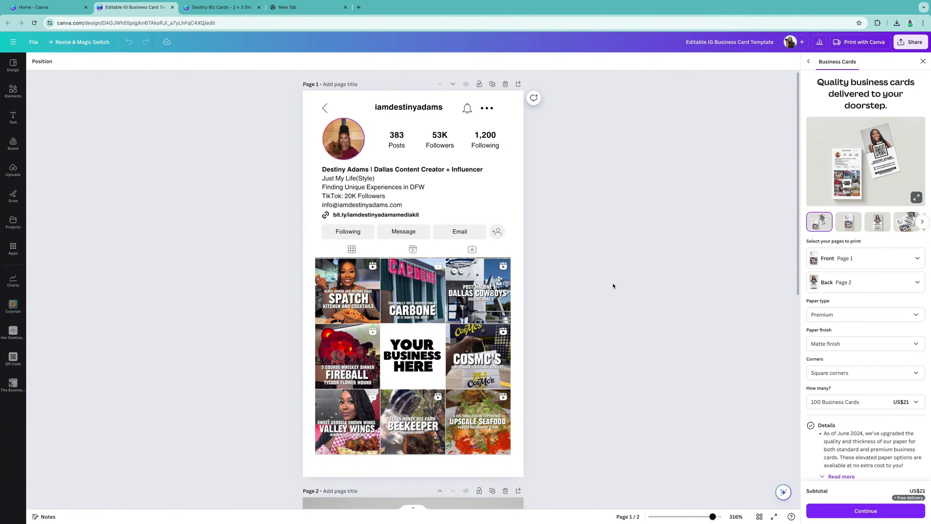
scroll(615, 286, "down", 1)
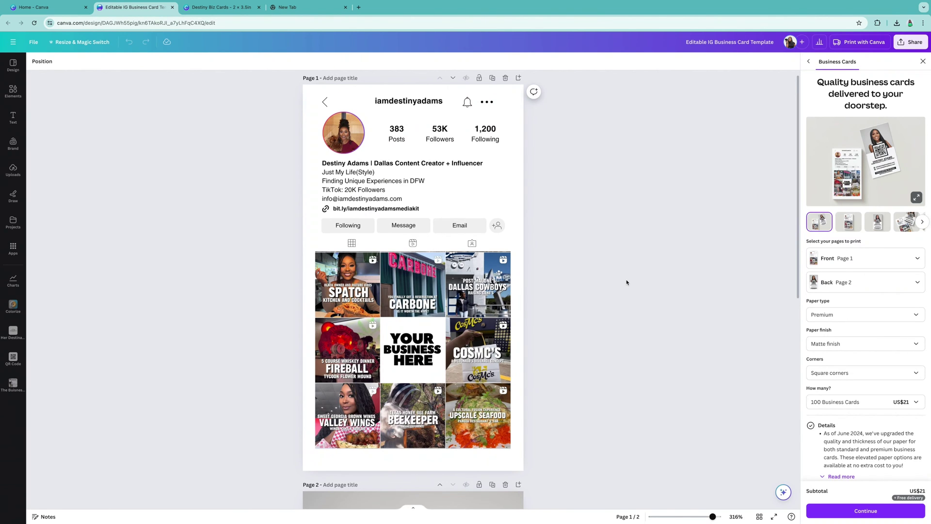
scroll(526, 287, "down", 10)
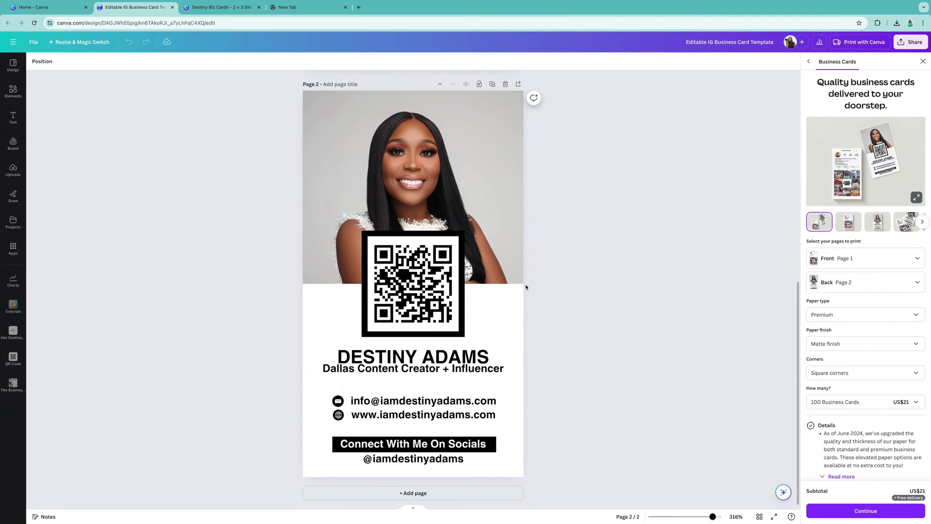
scroll(526, 287, "up", 10)
scroll(526, 287, "down", 9)
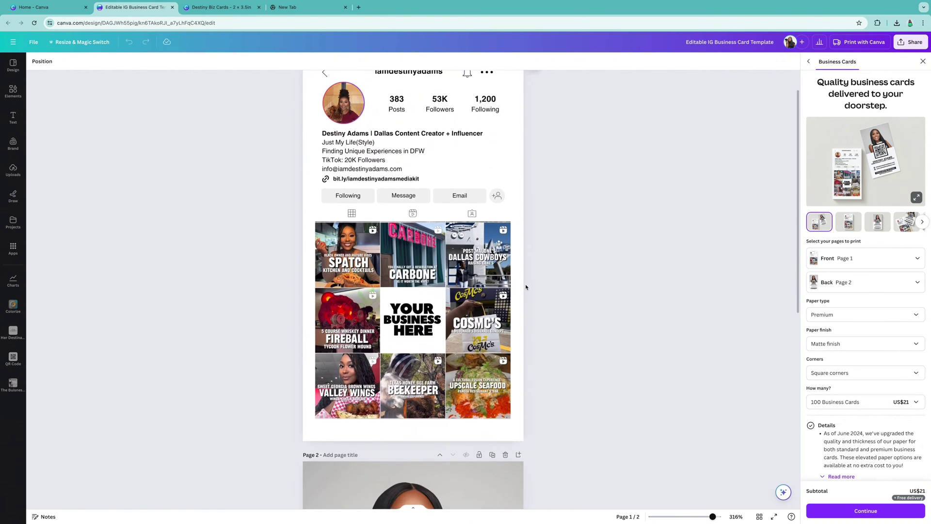
scroll(525, 287, "down", 2)
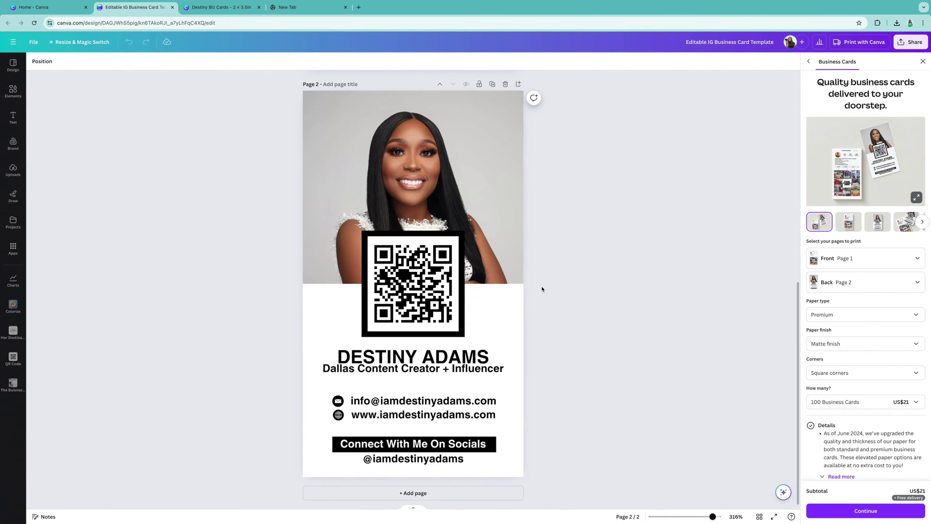
scroll(542, 289, "up", 3)
scroll(542, 289, "up", 5)
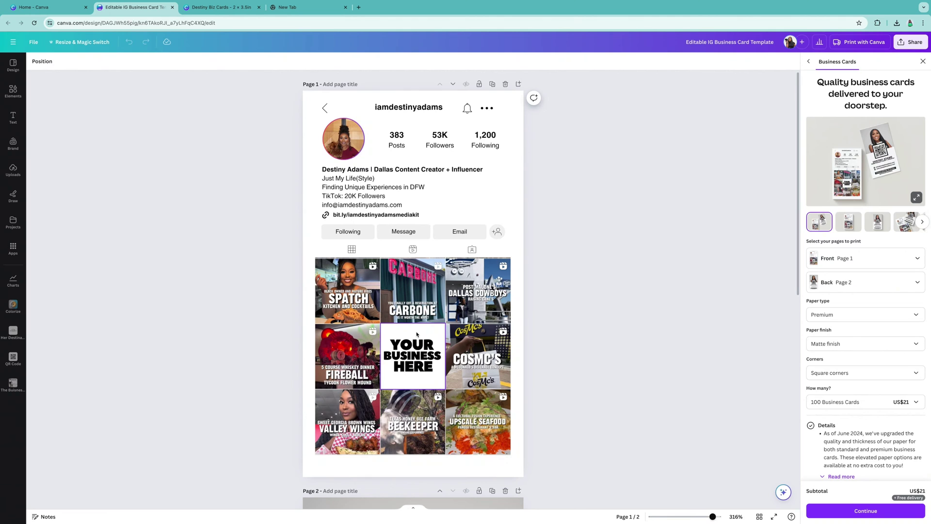
left_click_drag(413, 334, 625, 371)
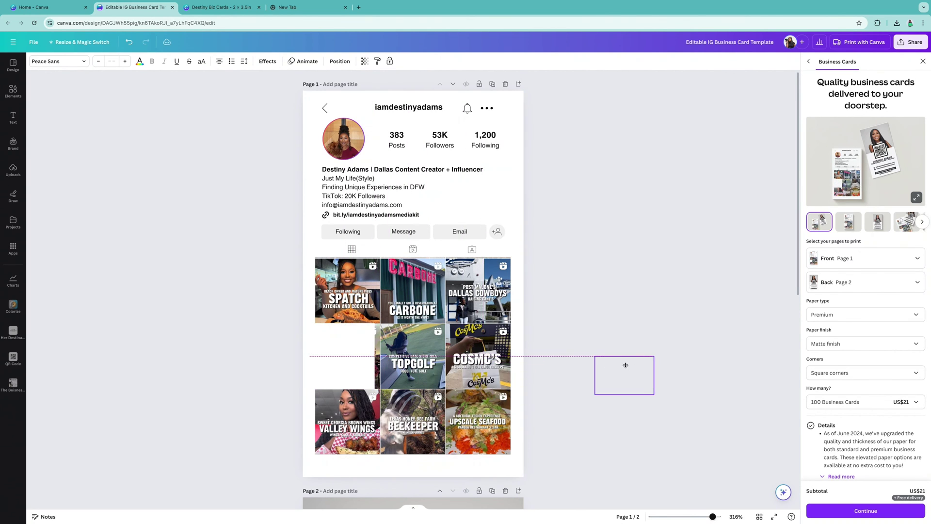
left_click_drag(368, 359, 683, 363)
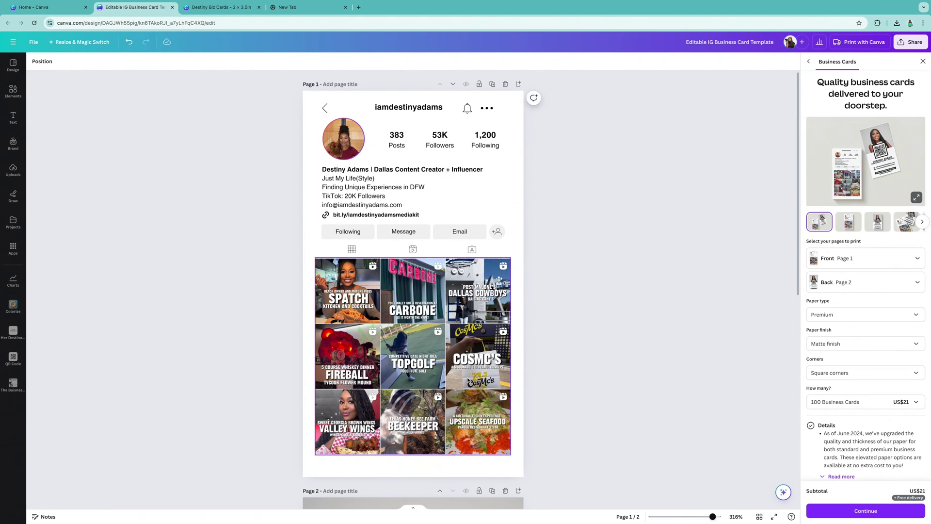
left_click_drag(464, 378, 458, 381)
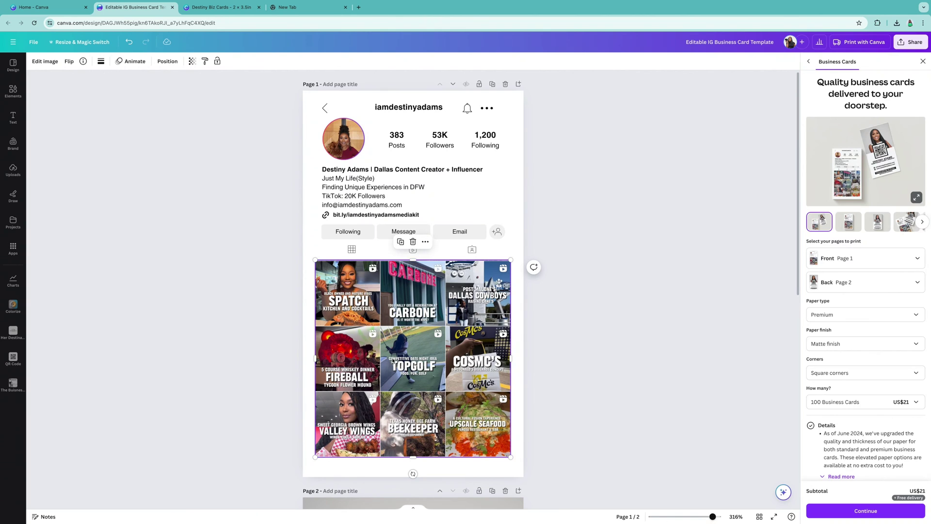
left_click(592, 348)
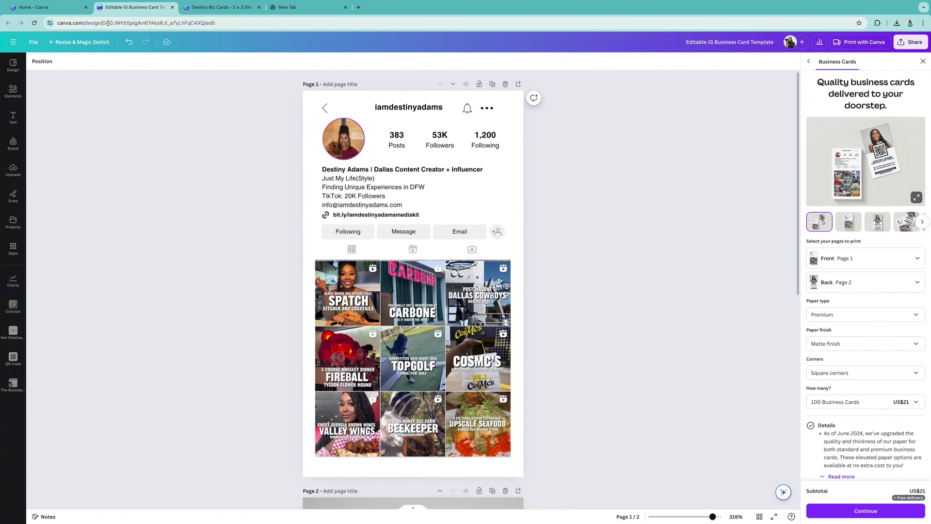
left_click(129, 43)
left_click(129, 42)
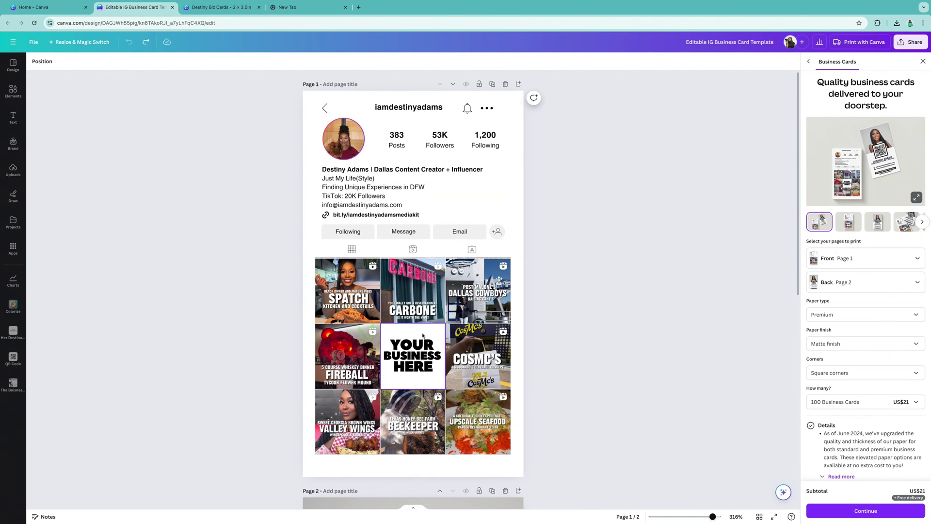
Move the grey placeholder square off the top-middle tile to reveal the Carbone post, then delete it.
left_click(13, 91)
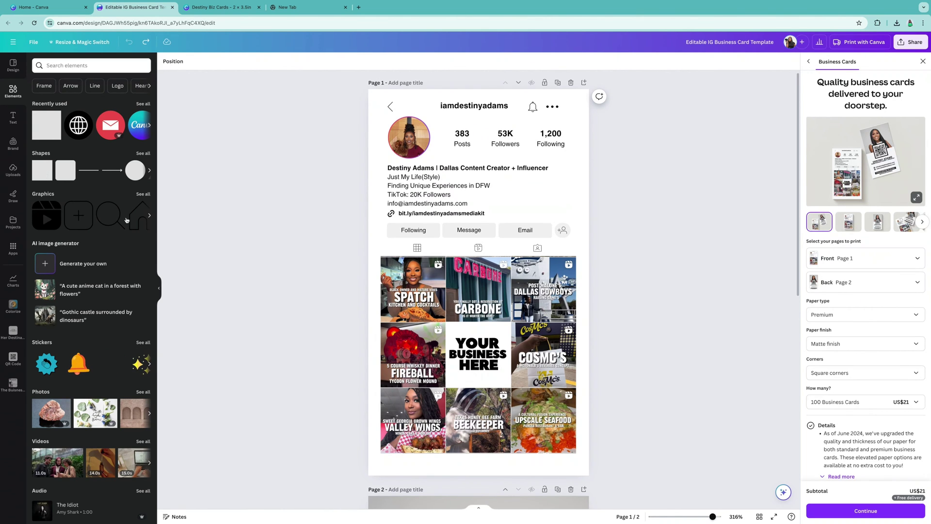
left_click(48, 179)
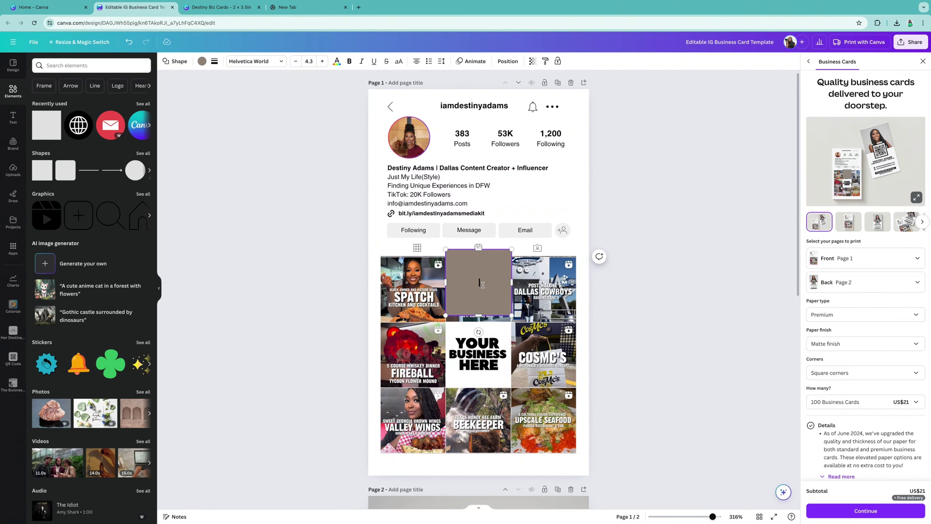
left_click_drag(489, 285, 490, 357)
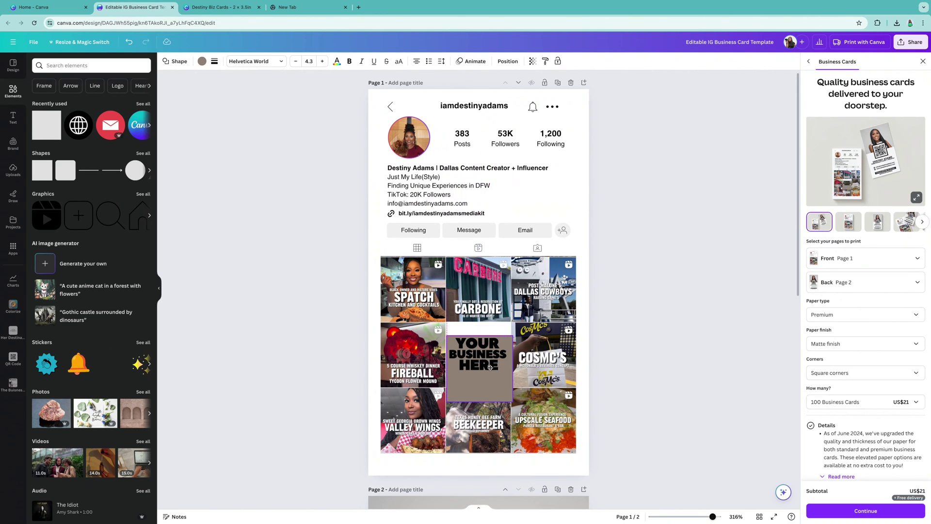
left_click(490, 355)
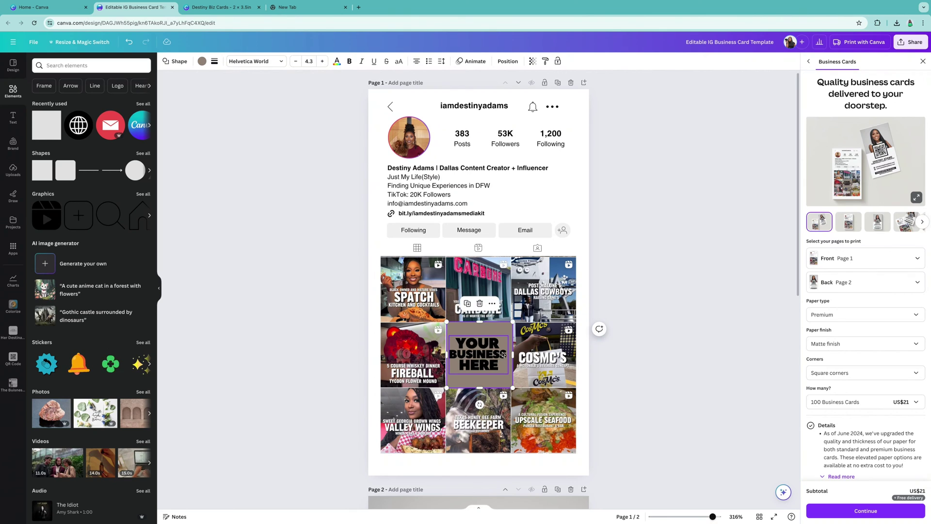
key("Delete")
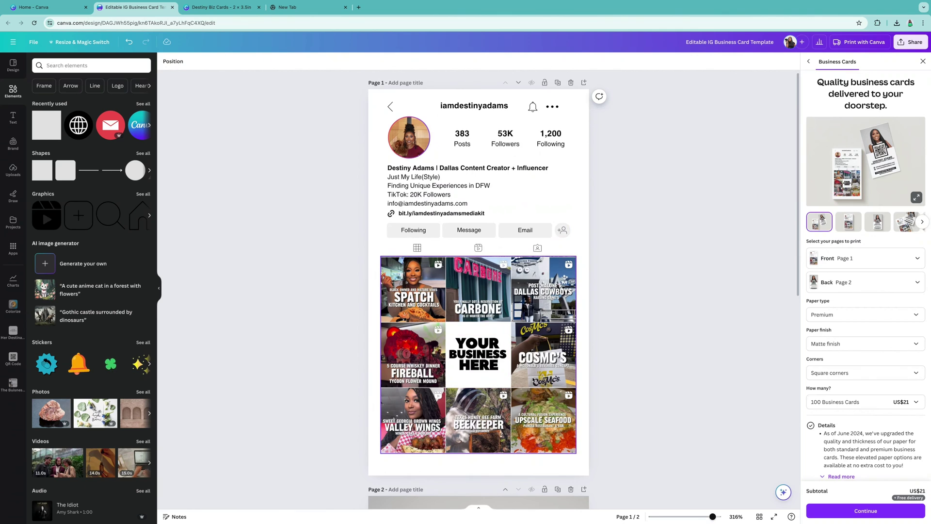
Scroll the canvas down to Page 2 to show the card's back with headshot and QR code.
scroll(533, 379, "down", 2)
scroll(533, 379, "down", 7)
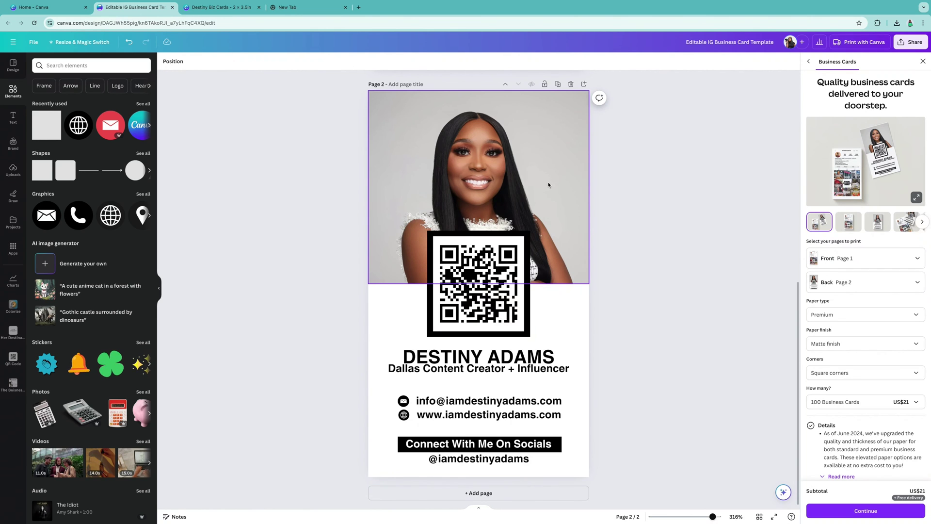
scroll(548, 184, "up", 9)
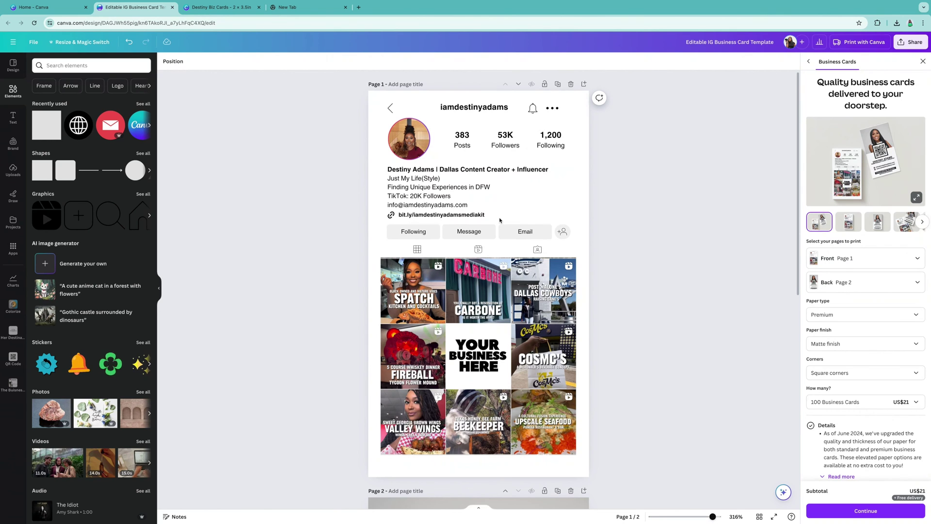
scroll(405, 225, "down", 8)
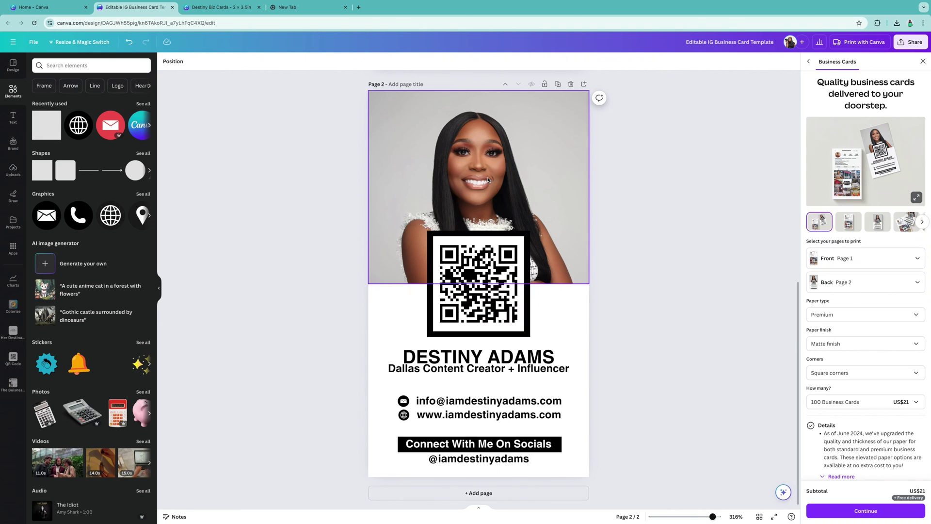
Delete the QR code from the back card's square frame and select the empty frame.
left_click(480, 296)
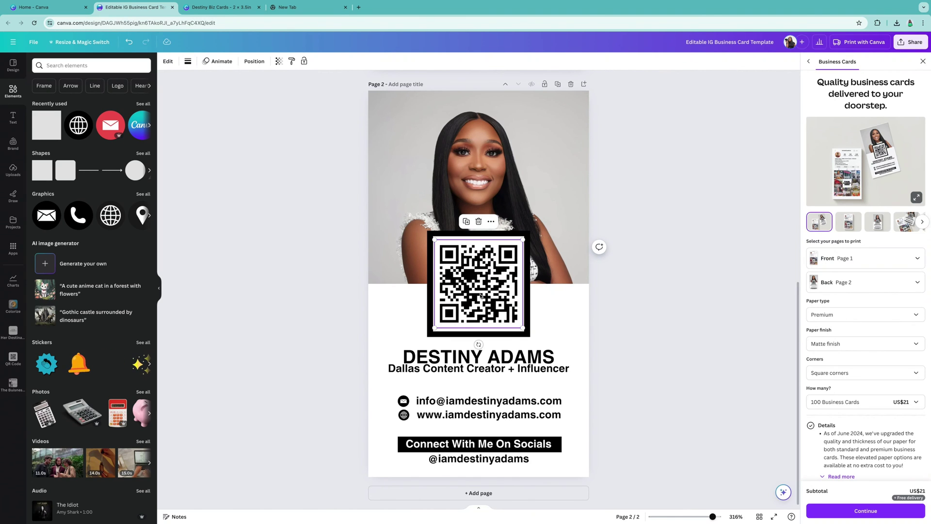
key("Delete")
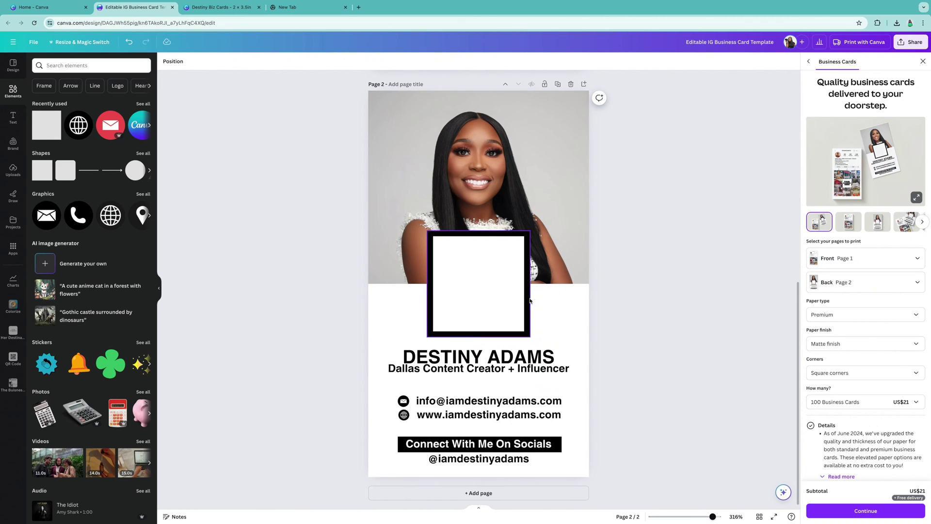
left_click(530, 302)
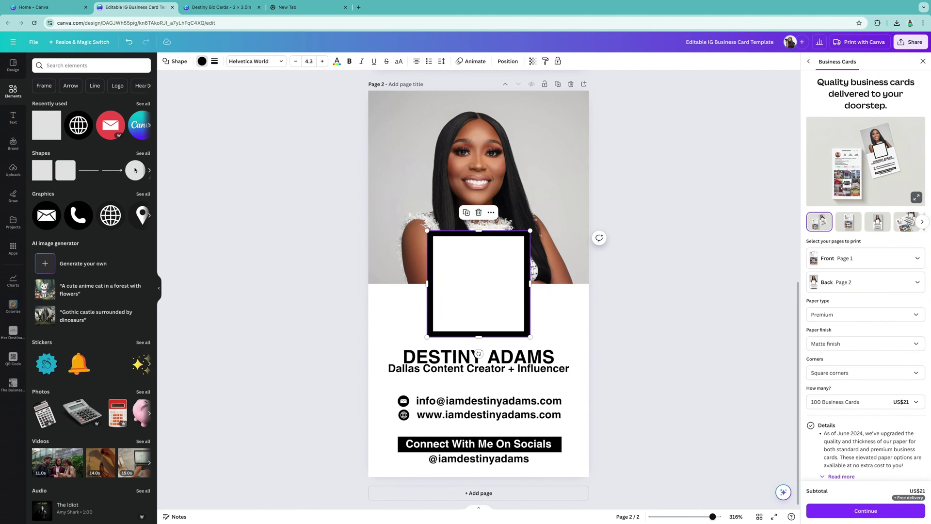
left_click(201, 61)
Make the frame border pink, the name text purple and the Dallas subtitle pink.
left_click(81, 303)
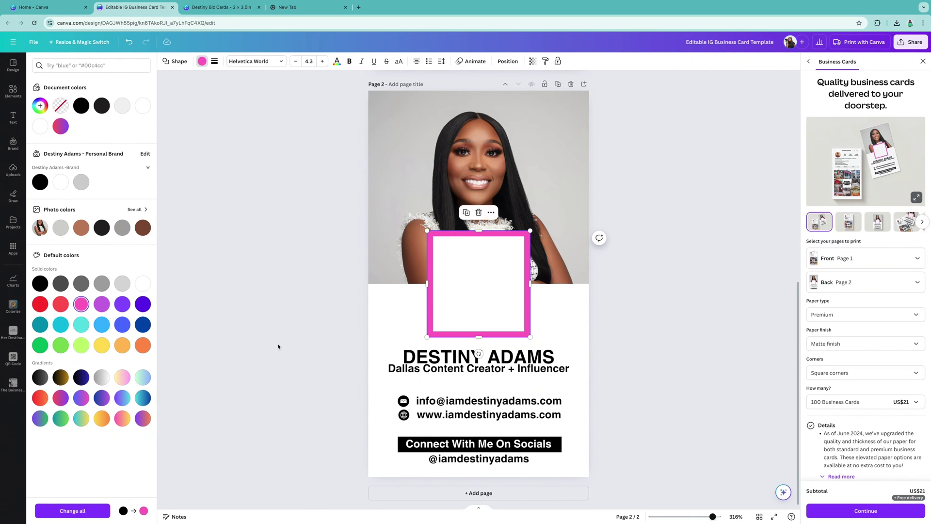
left_click(515, 357)
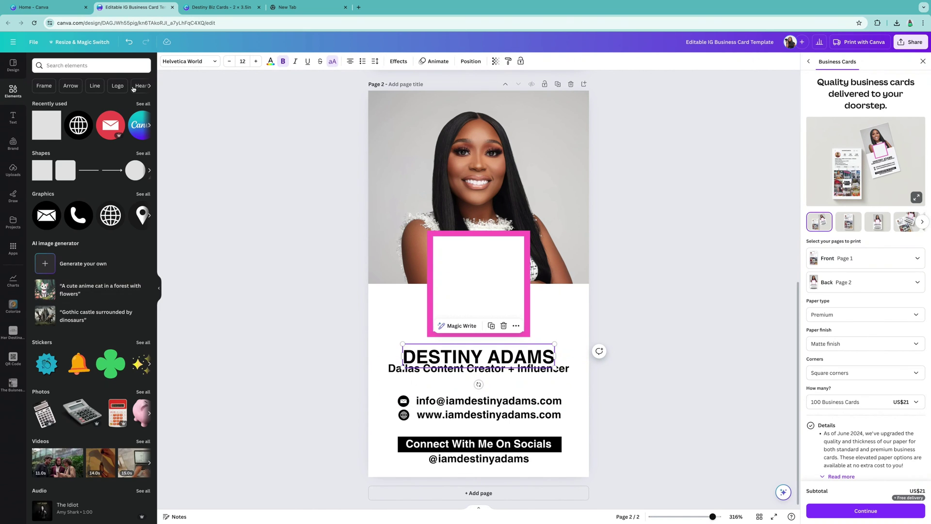
left_click(270, 62)
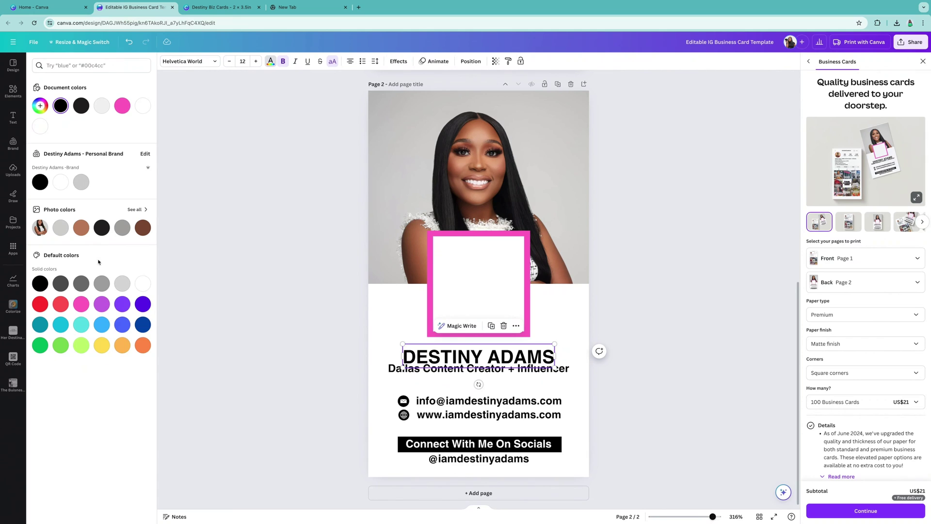
left_click(122, 304)
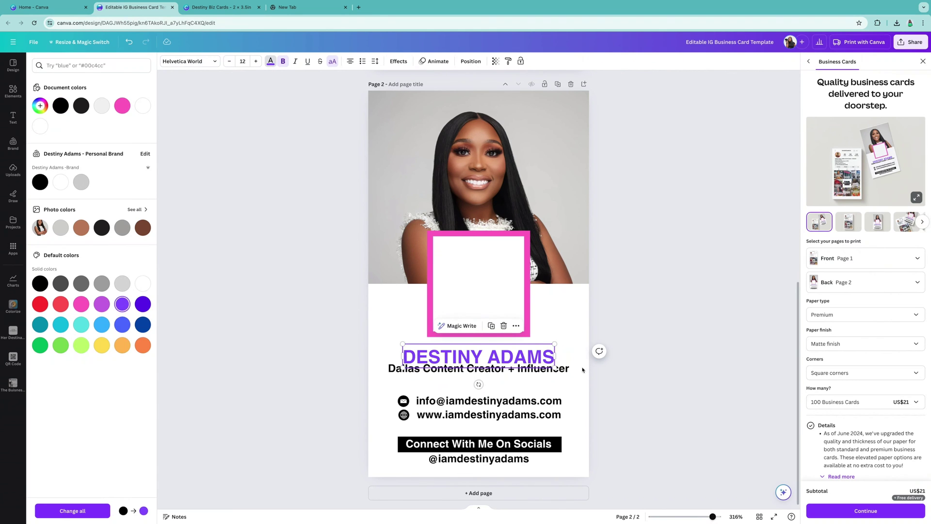
left_click(558, 372)
left_click(81, 303)
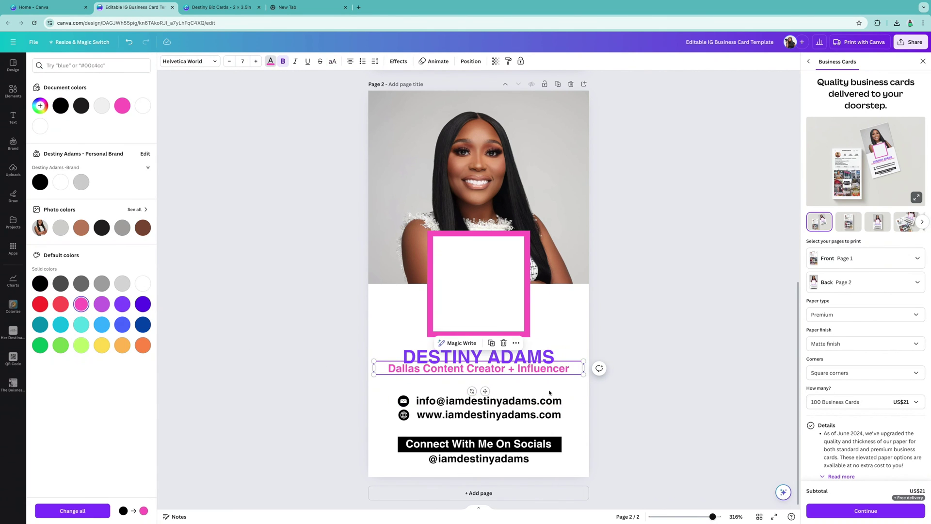
Make the email line turquoise, the envelope icon purple and the website line pink.
left_click(547, 398)
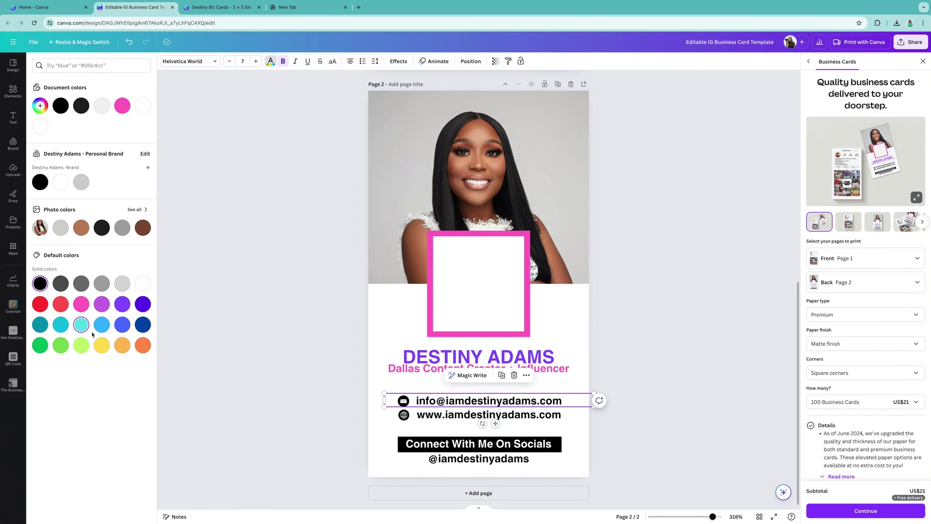
left_click(81, 324)
left_click(403, 400)
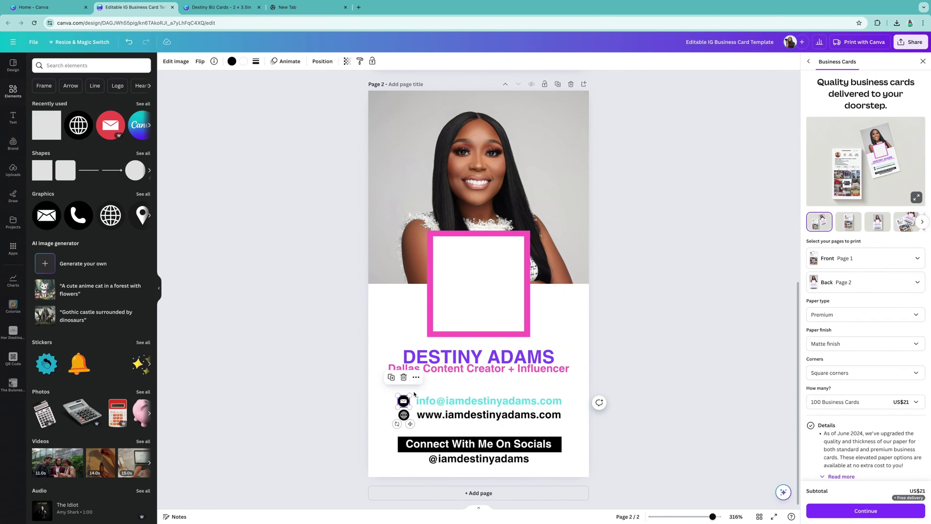
left_click(231, 61)
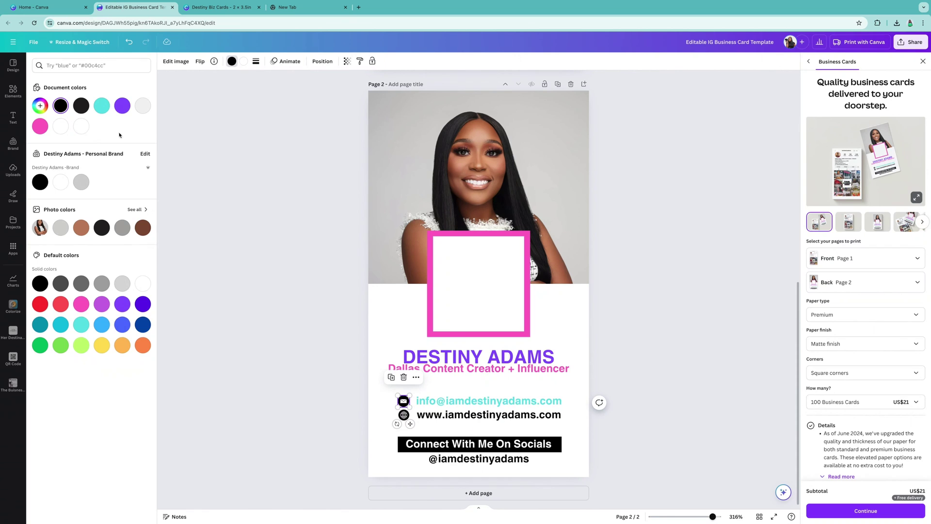
left_click(122, 106)
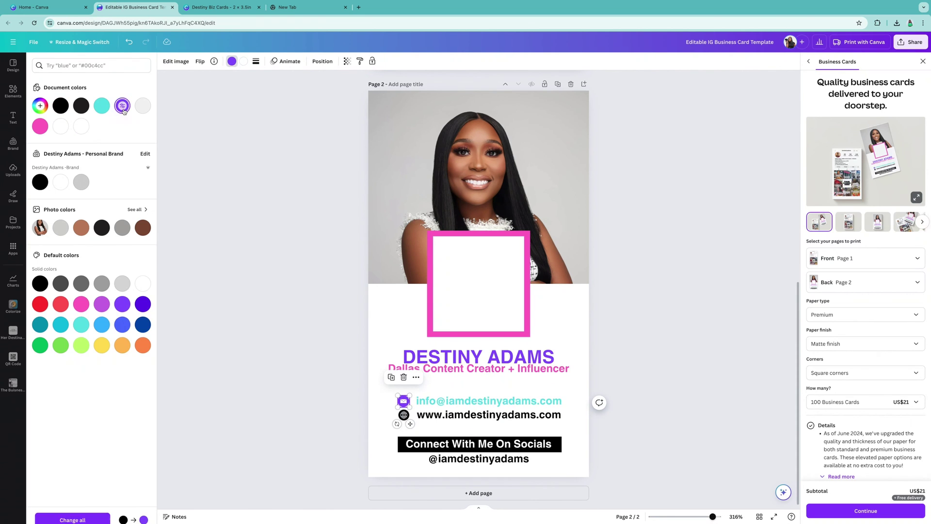
left_click(448, 420)
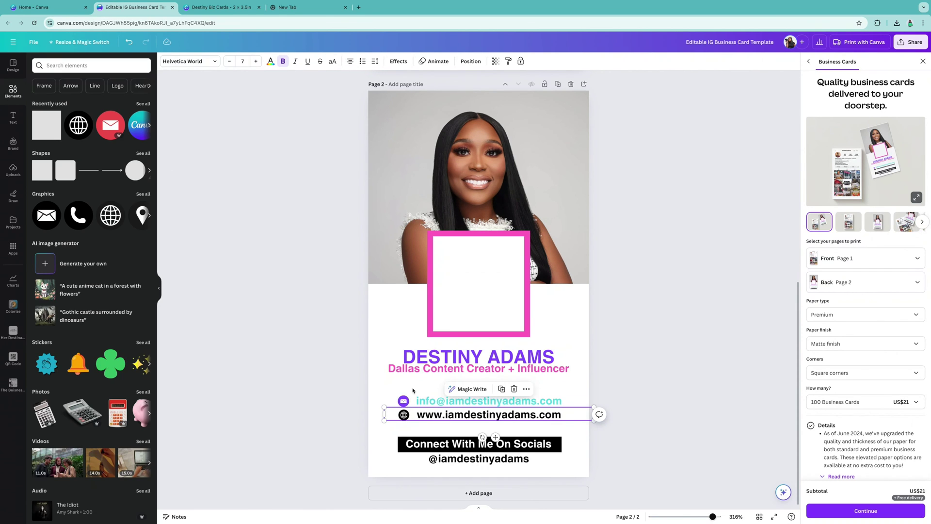
left_click(271, 63)
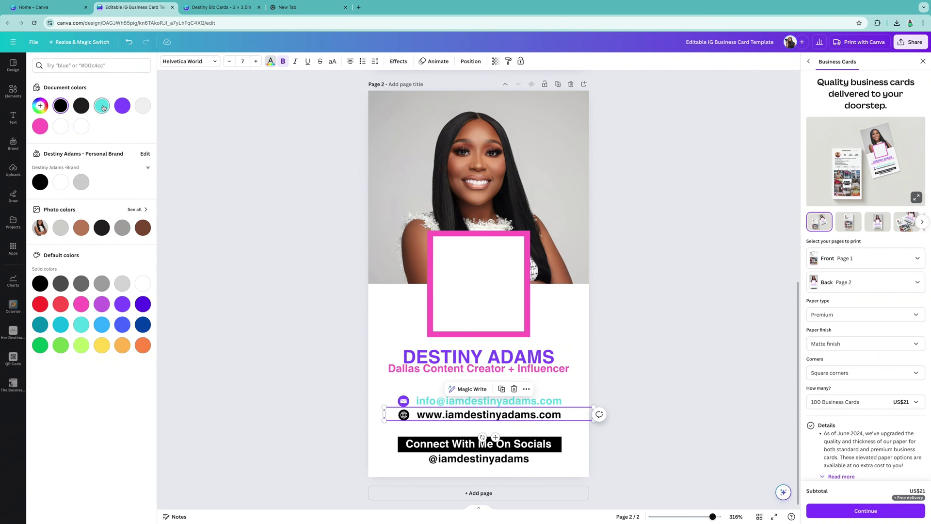
left_click(41, 126)
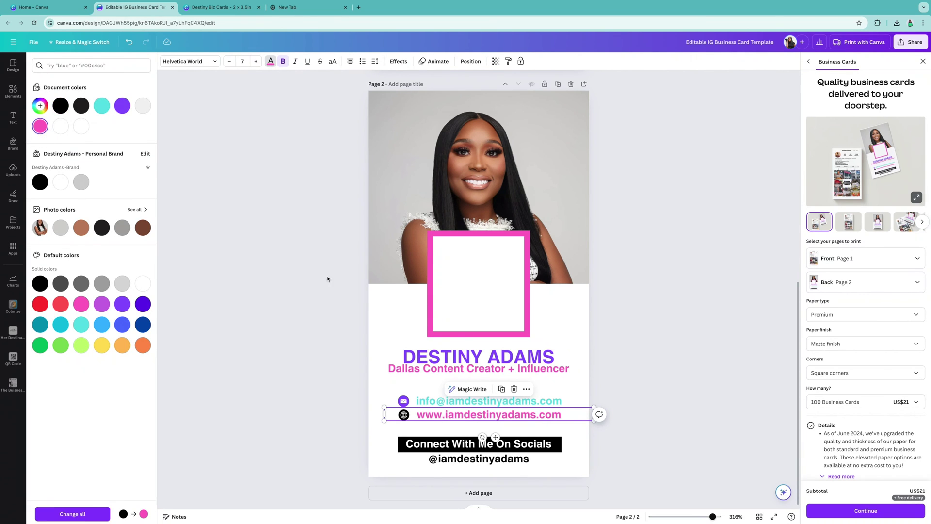
Make the social handle purple and the Connect With Me On Socials heading pink.
left_click(403, 454)
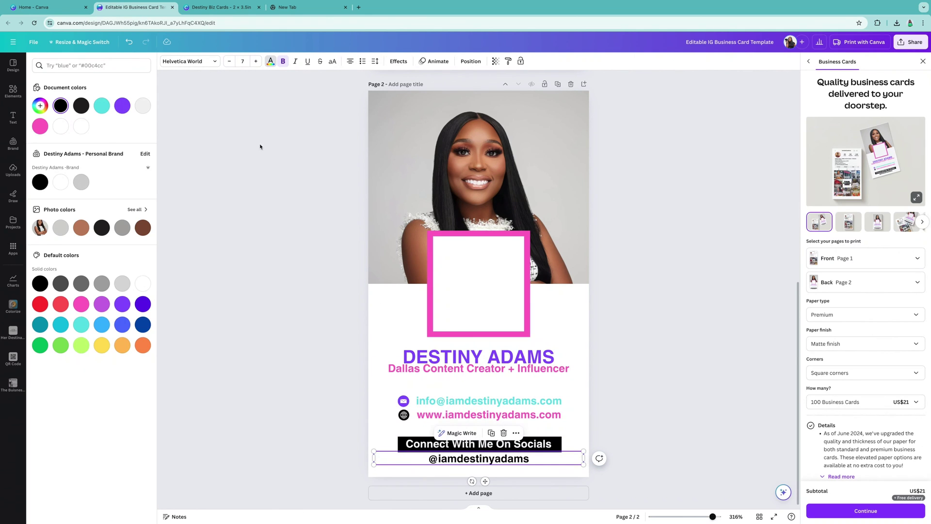
left_click(123, 105)
left_click(509, 443)
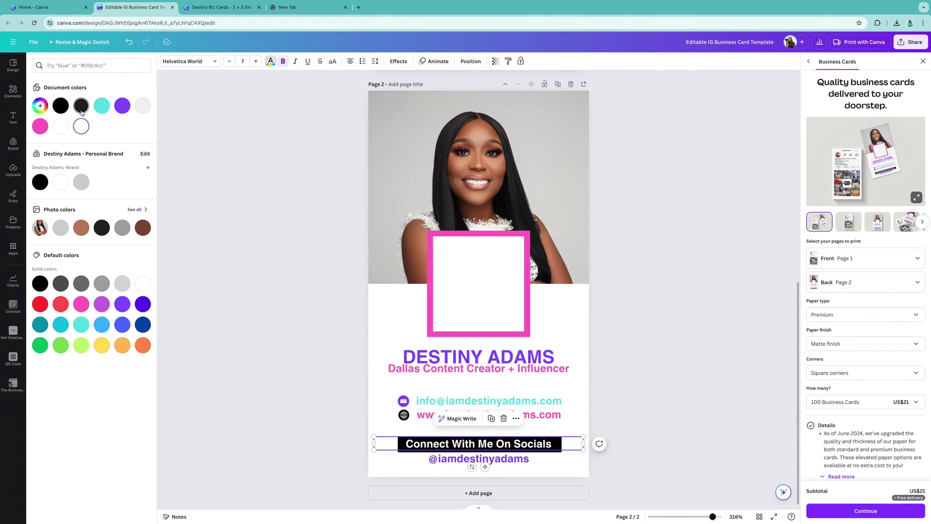
left_click(40, 126)
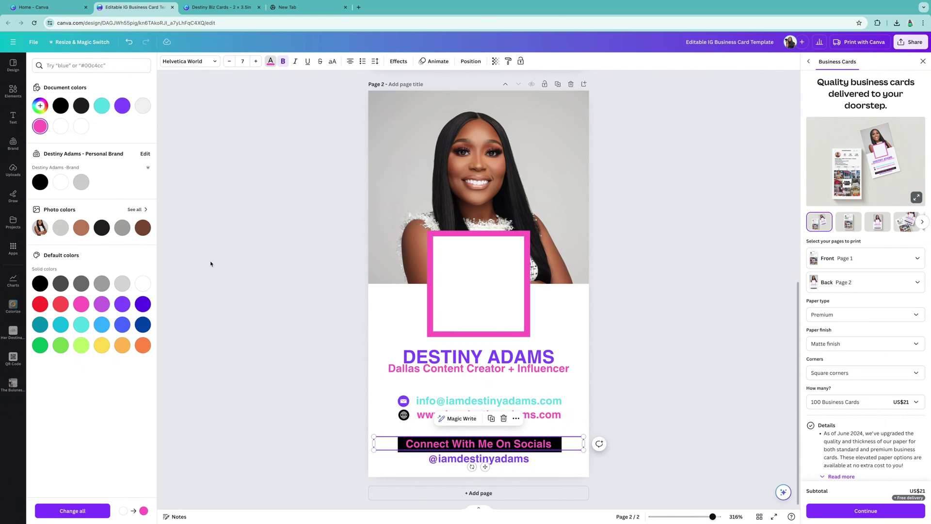
Send the Connect With Me On Socials heading to the back, behind its black bar.
left_click(399, 455)
left_click(399, 450)
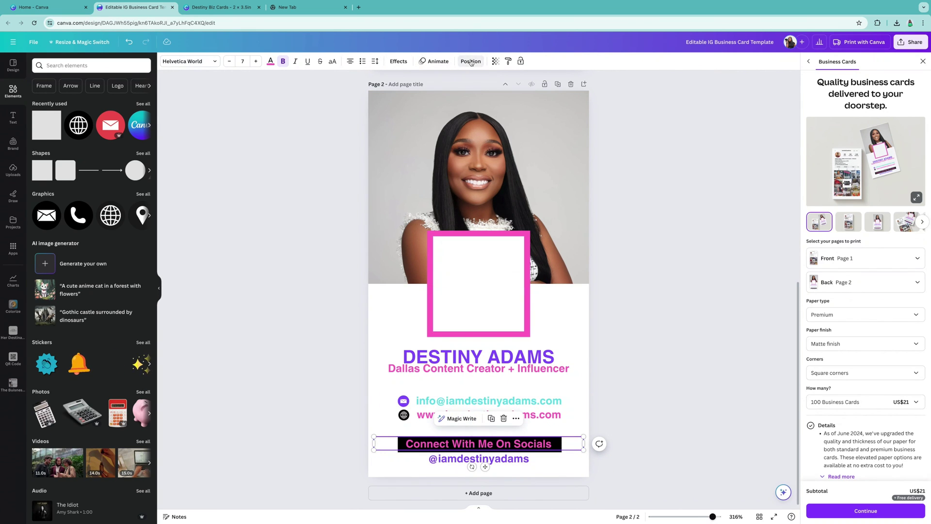
left_click(470, 61)
left_click(123, 96)
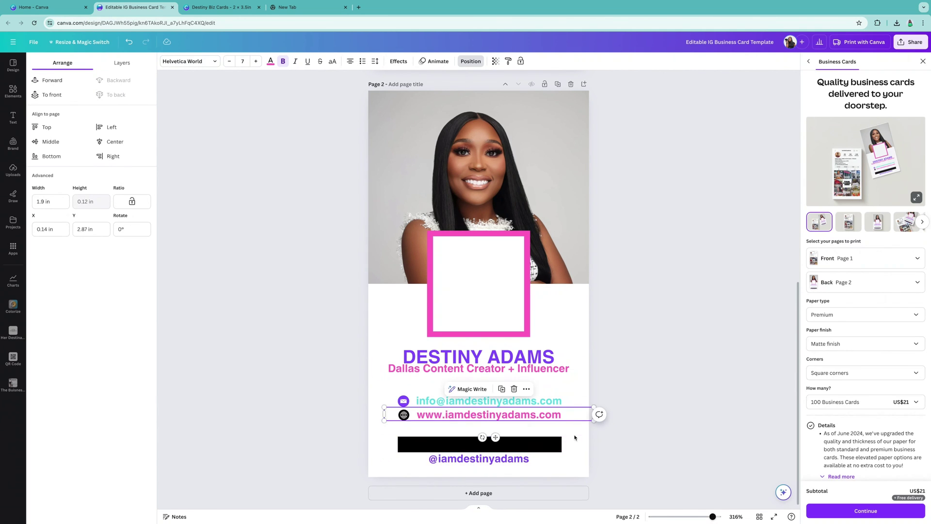
Recolour the socials bar turquoise and layer it behind the Connect With Me On Socials text.
left_click(549, 448)
left_click(202, 61)
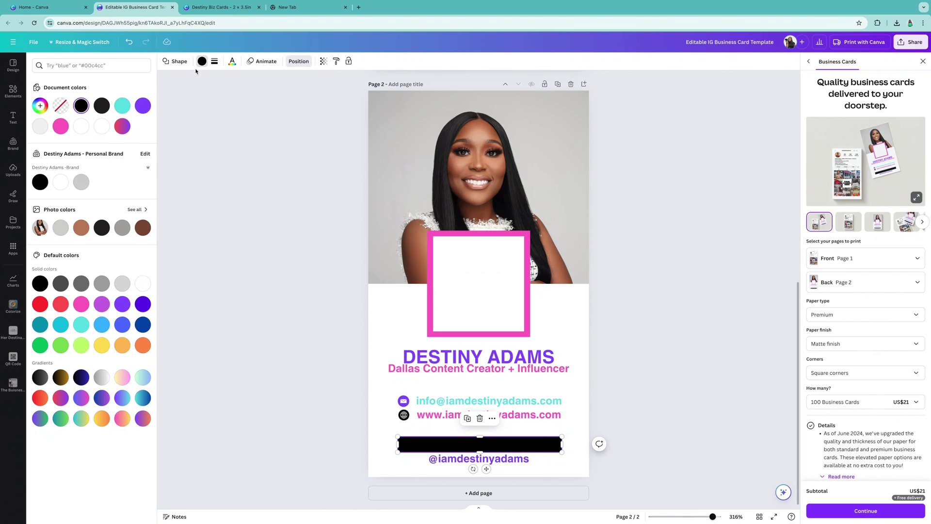
left_click(122, 106)
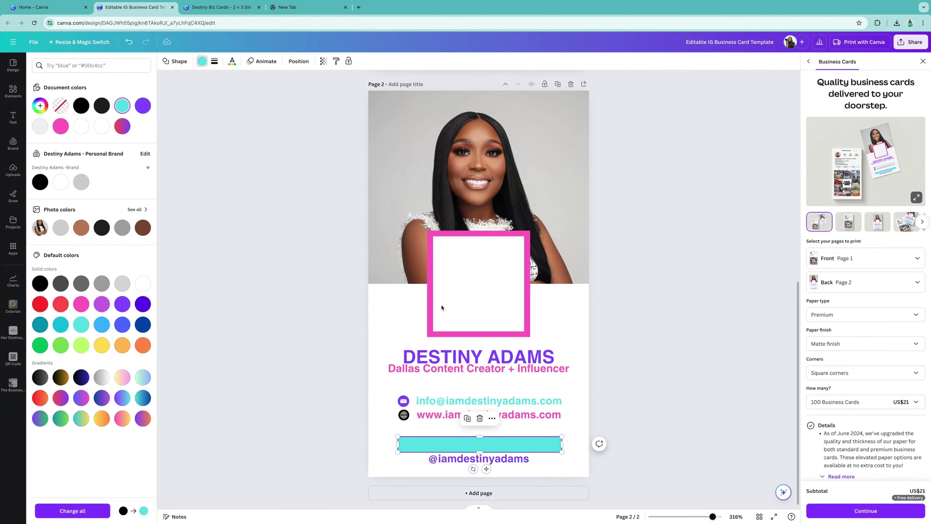
left_click(298, 61)
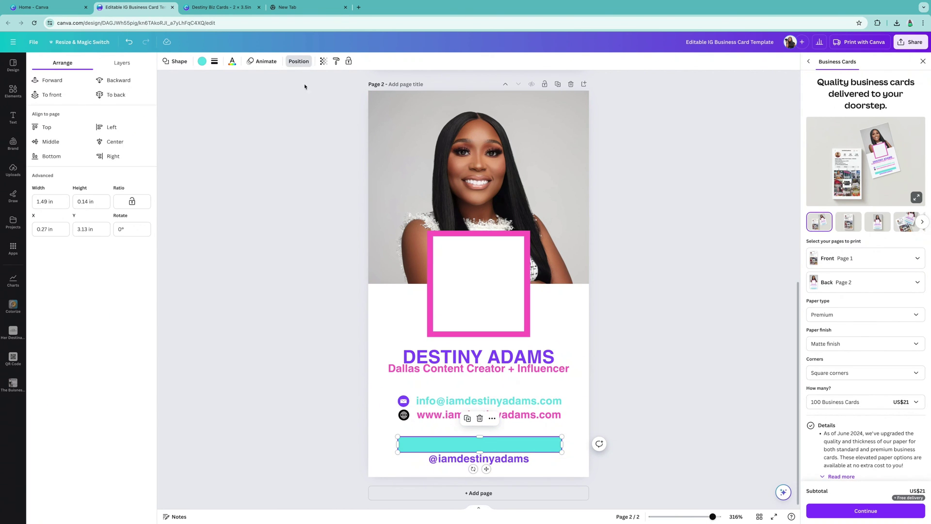
left_click(53, 80)
left_click(100, 95)
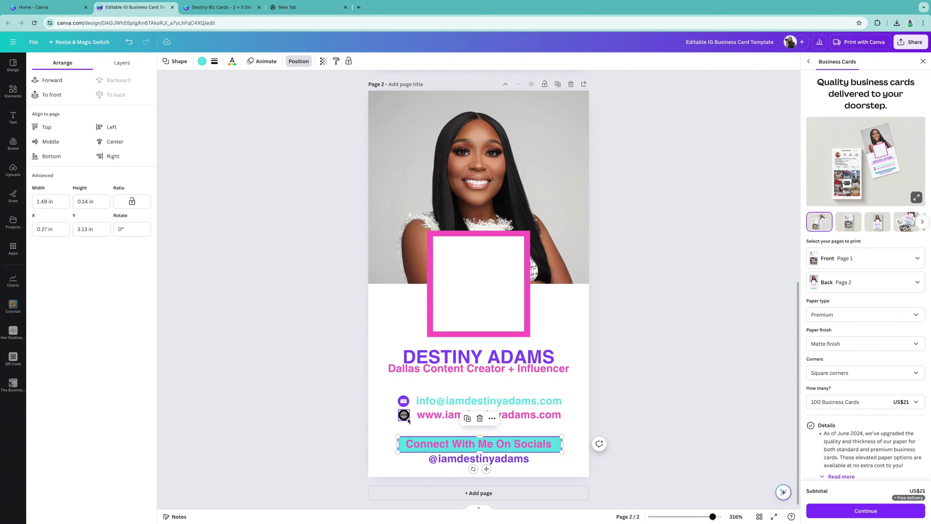
Recolour the globe icon beside the website turquoise, then deselect it.
left_click(403, 415)
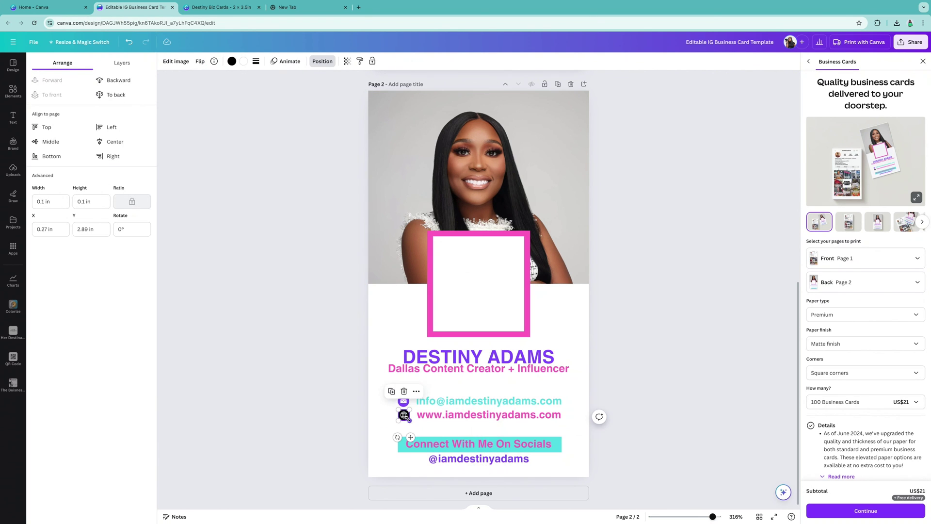
left_click(232, 61)
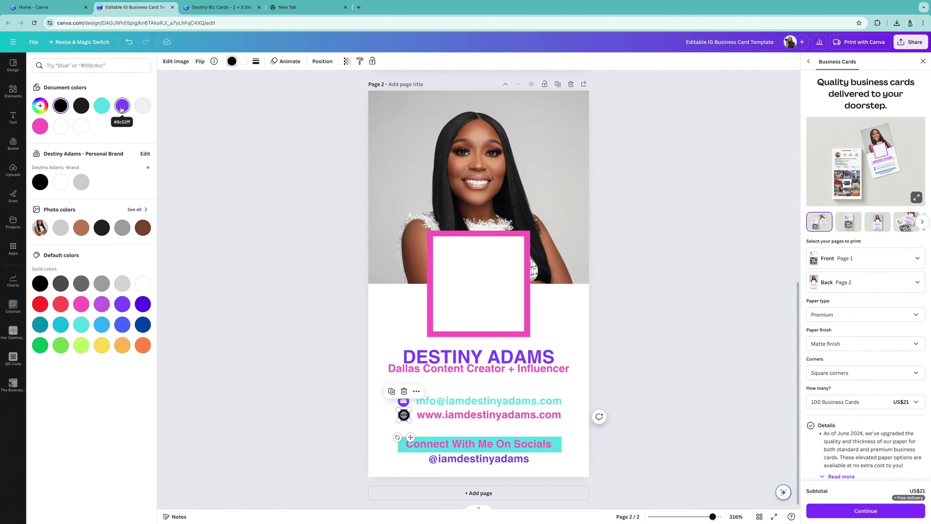
left_click(102, 106)
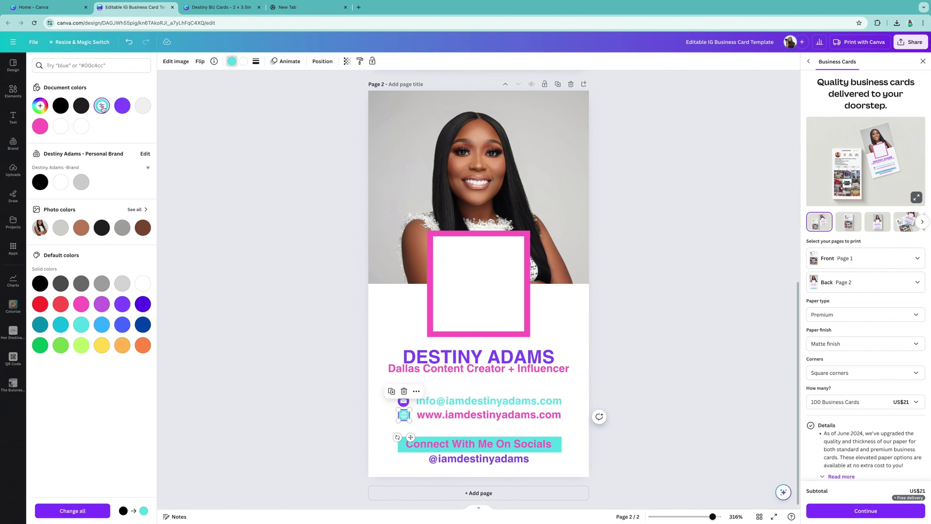
left_click(568, 332)
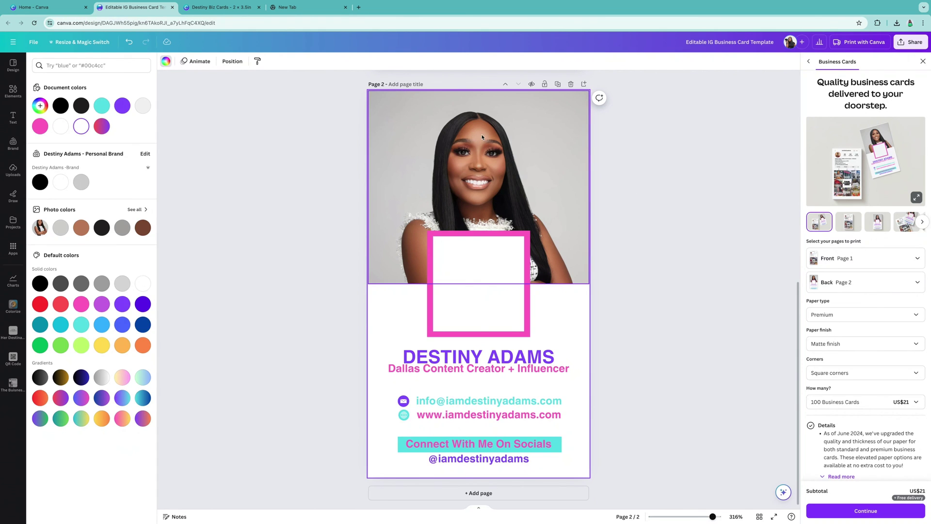
Launch the QR Code app from the Popular section of the Apps panel.
left_click(481, 151)
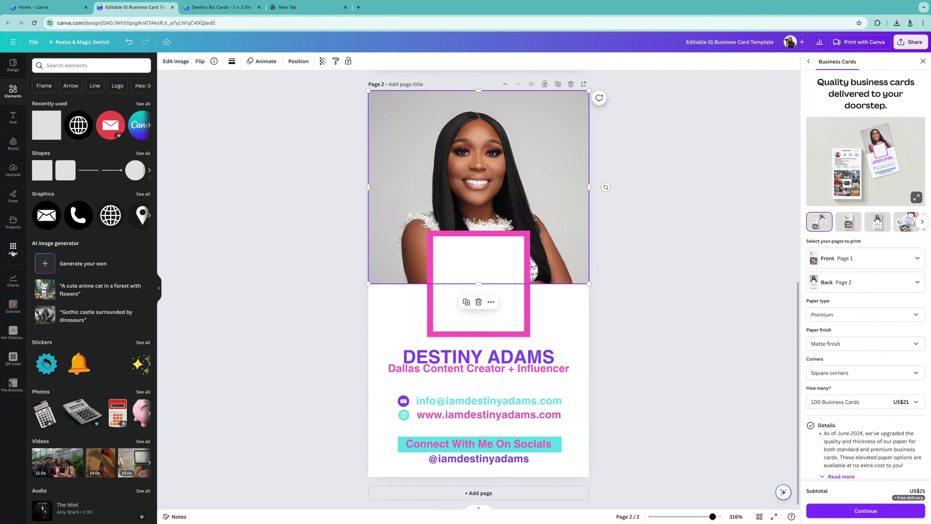
left_click(13, 249)
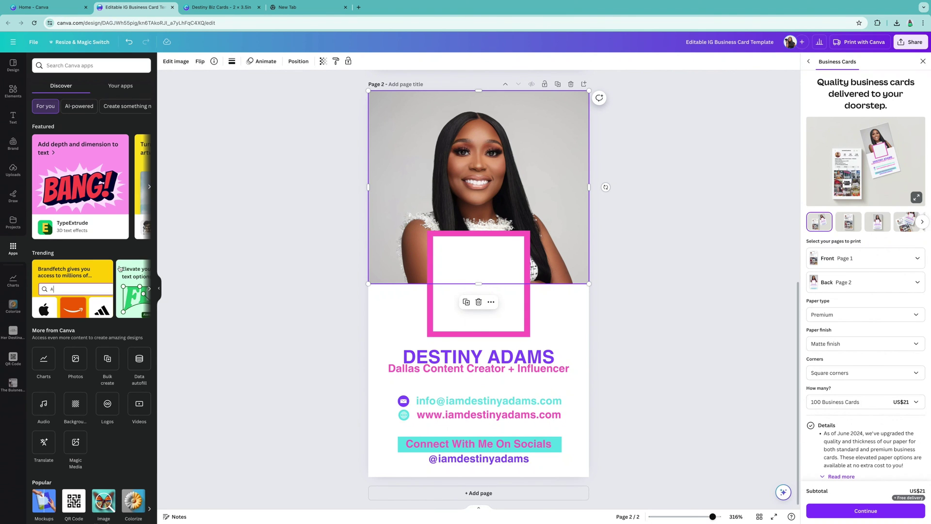
scroll(119, 268, "down", 5)
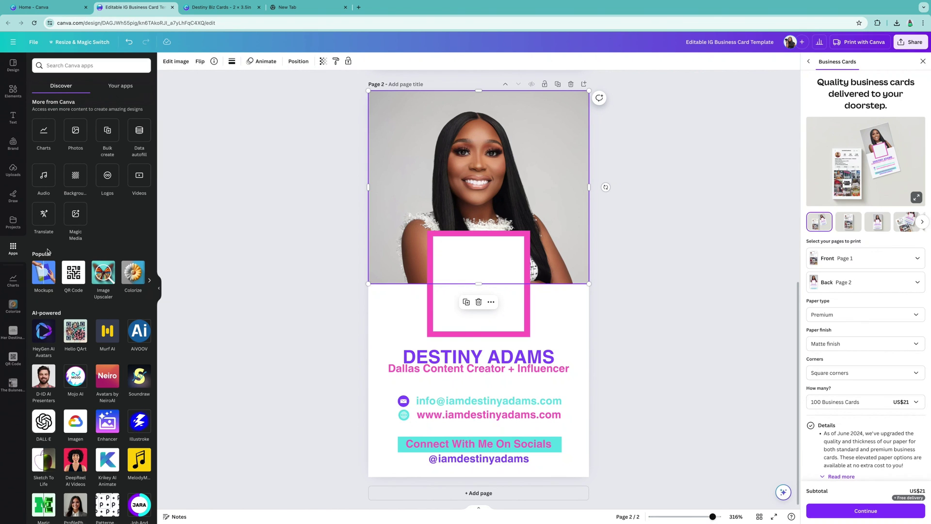
left_click(74, 274)
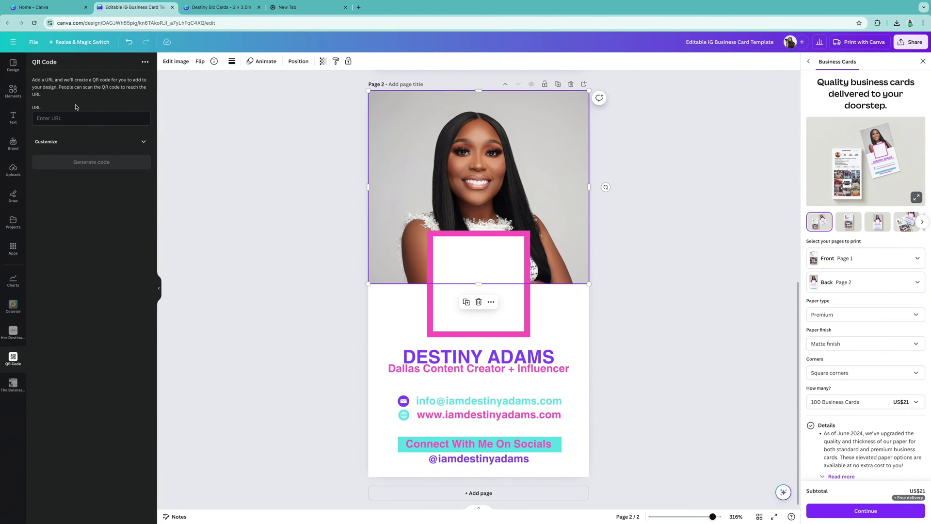
Generate a QR code from the creator's website address.
left_click(81, 120)
type("ia")
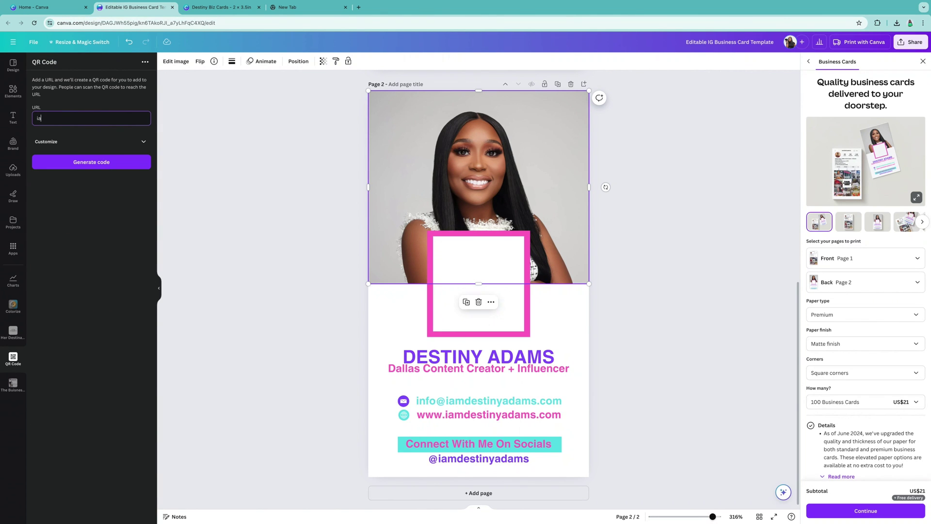
type("mdestinyadams.com")
left_click(93, 164)
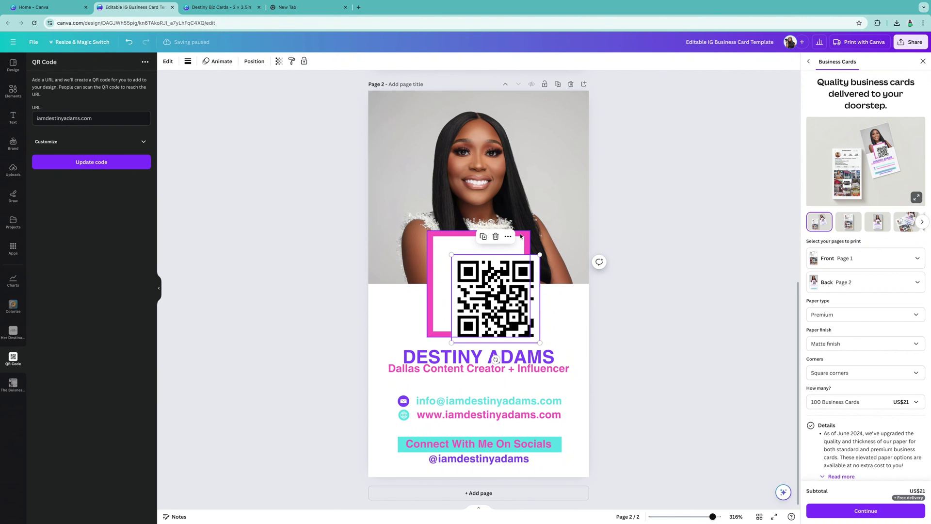
Move the new QR code into the pink frame and centre it there.
left_click_drag(513, 308, 499, 293)
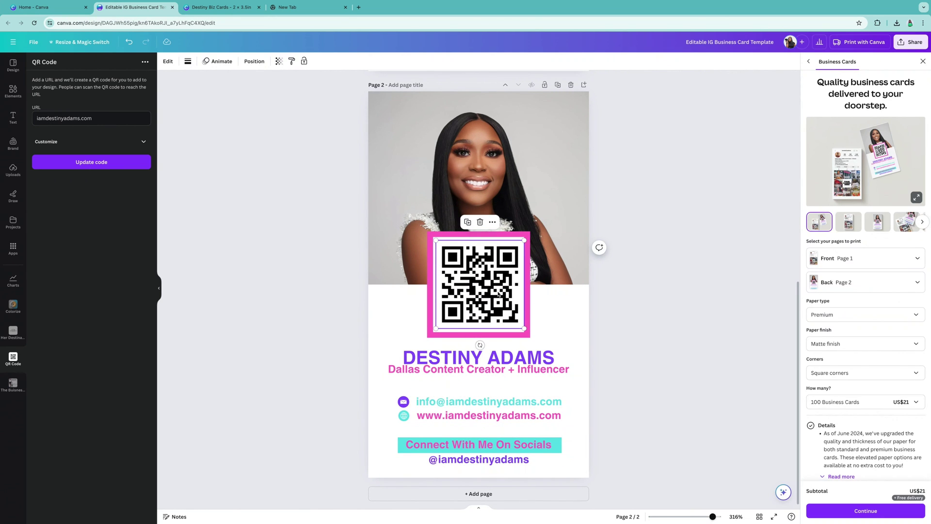
scroll(499, 294, "up", 1)
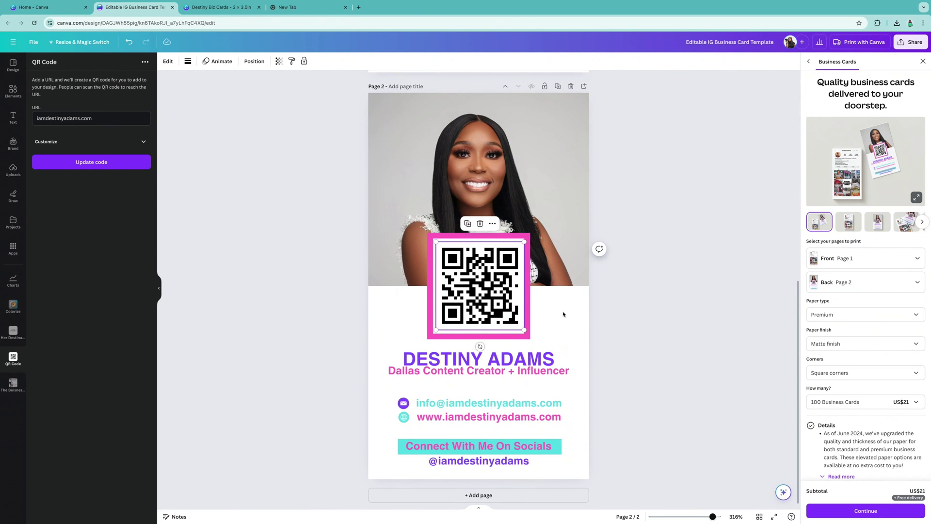
left_click_drag(493, 305, 491, 304)
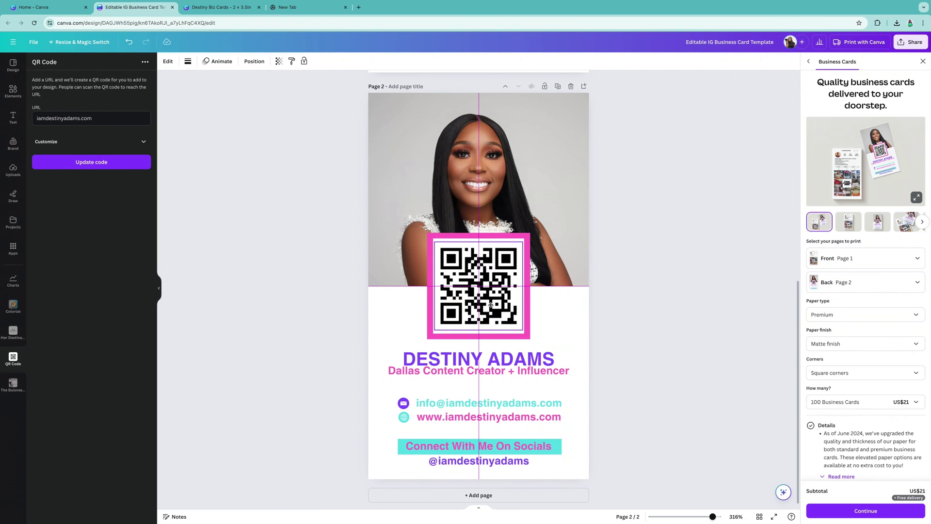
left_click(556, 317)
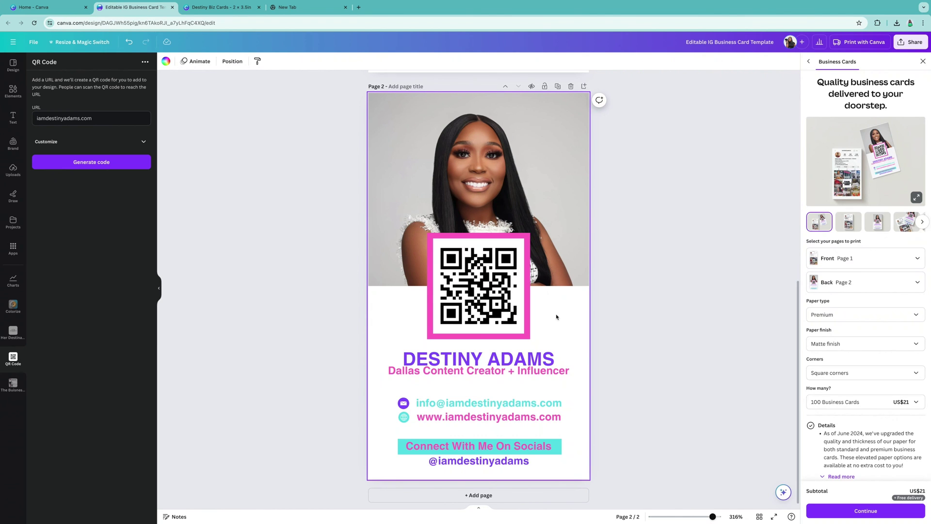
Deselect everything, review the Business Cards print options, and scroll back up to Page 1.
left_click(679, 296)
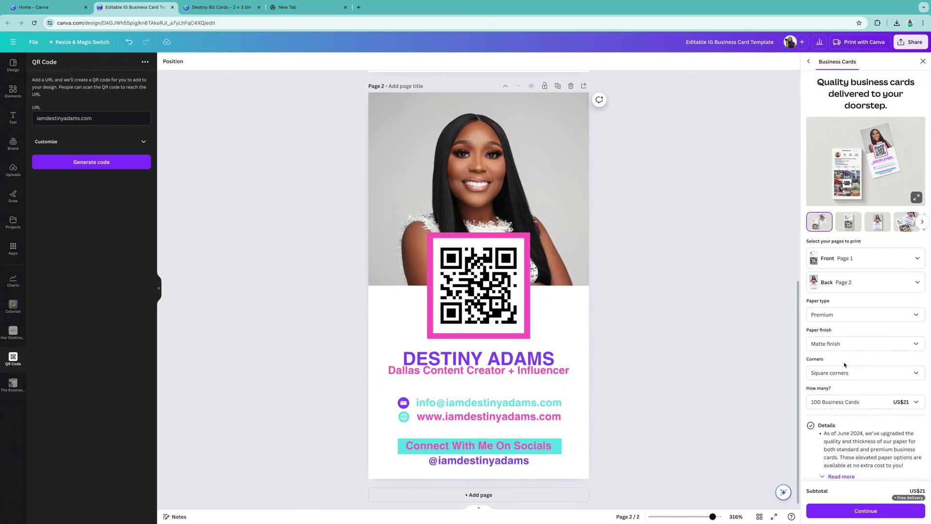
scroll(868, 378, "down", 1)
scroll(901, 403, "down", 1)
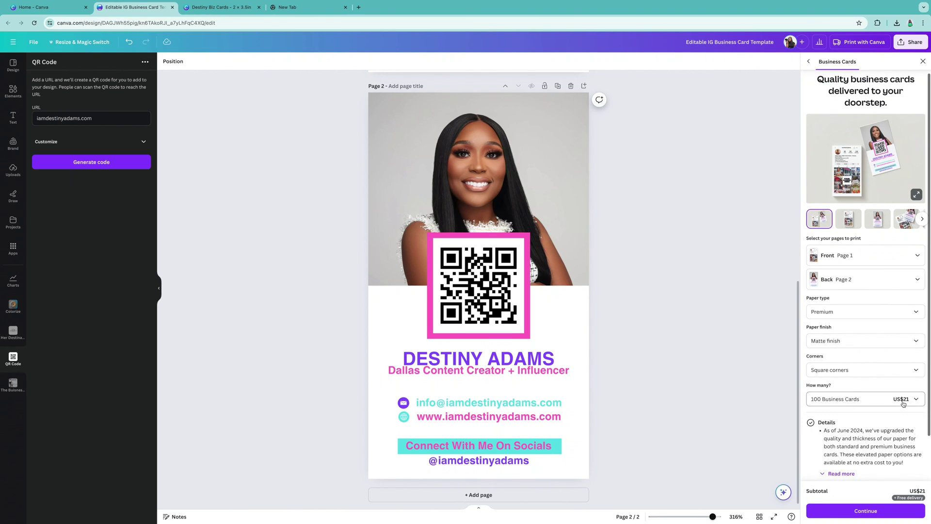
scroll(841, 245, "down", 1)
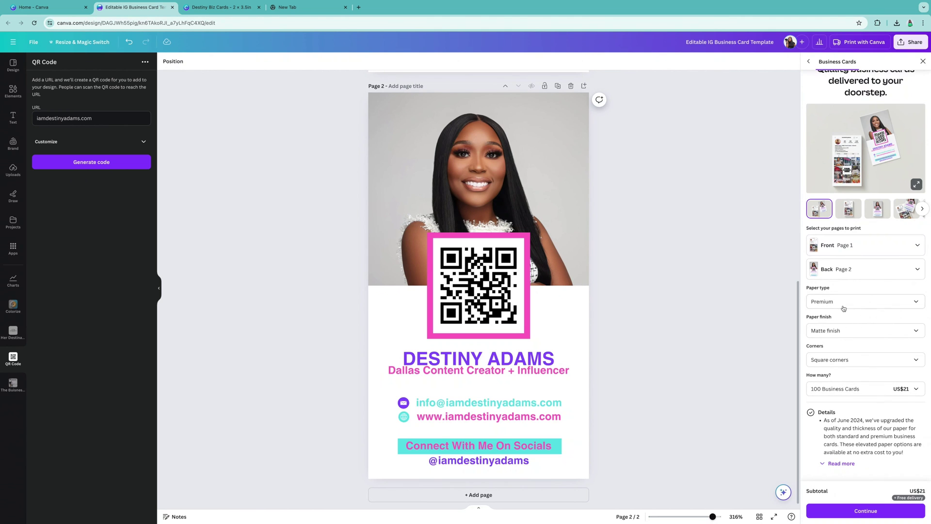
scroll(862, 384, "down", 1)
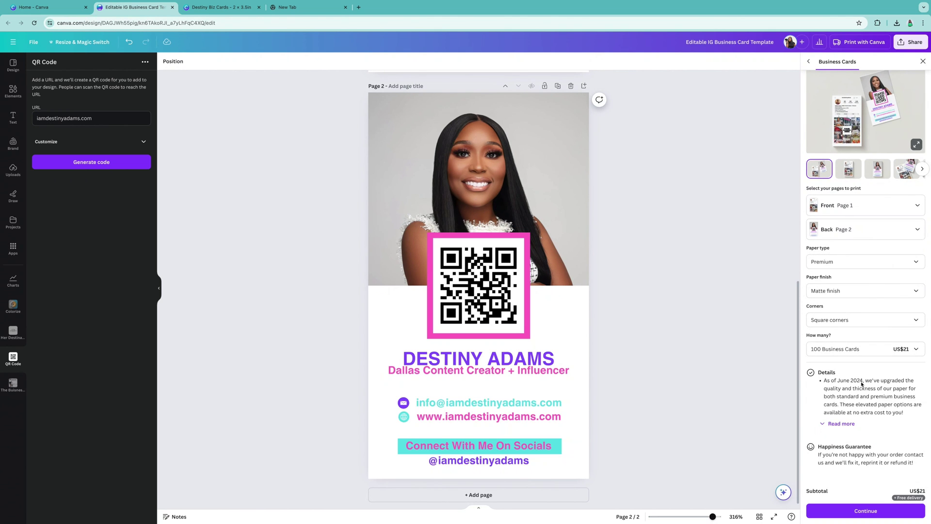
scroll(914, 493, "up", 1)
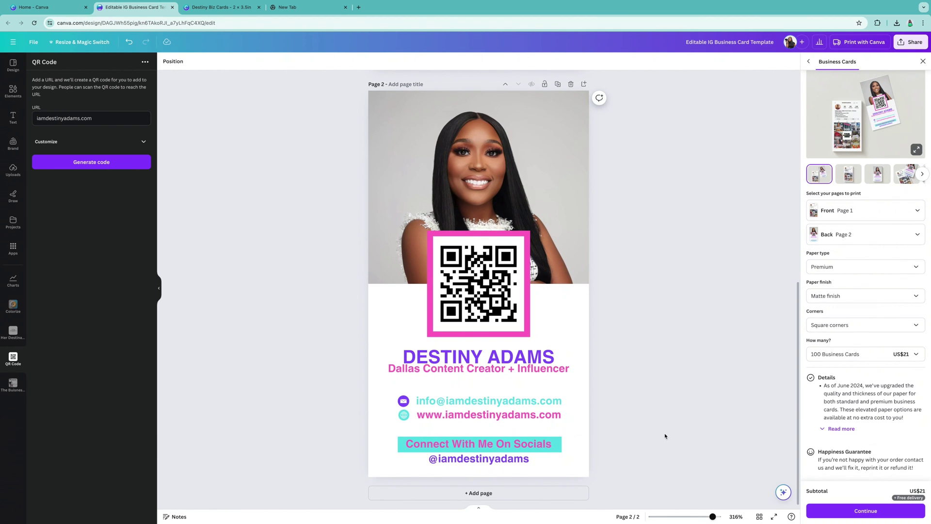
scroll(665, 434, "up", 8)
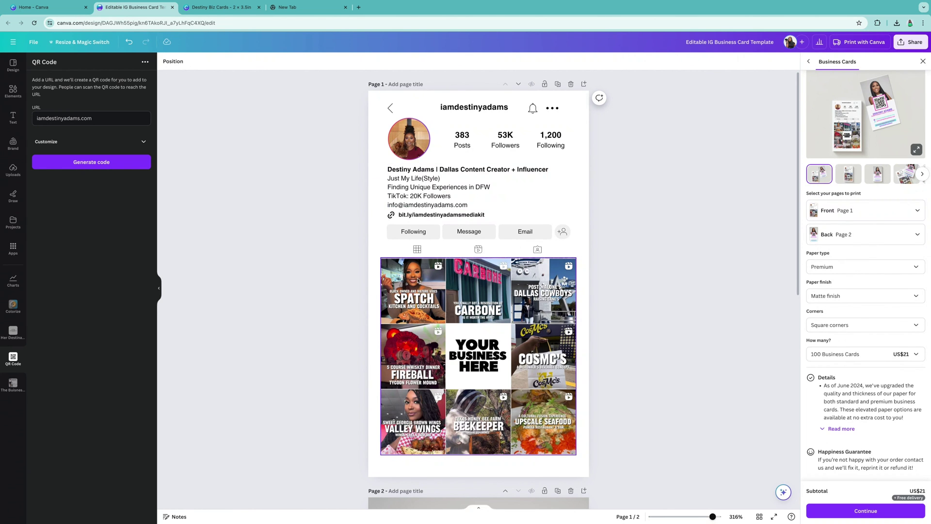
scroll(329, 208, "down", 8)
scroll(505, 193, "up", 8)
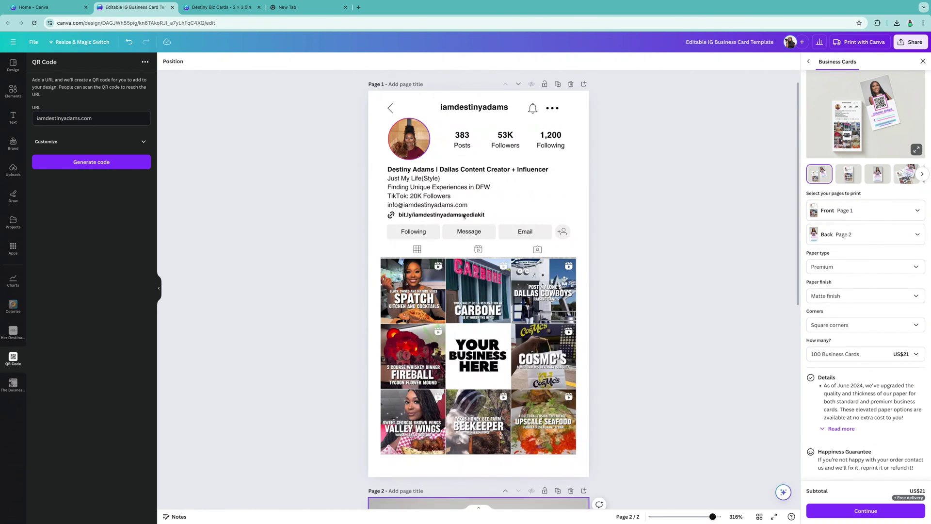